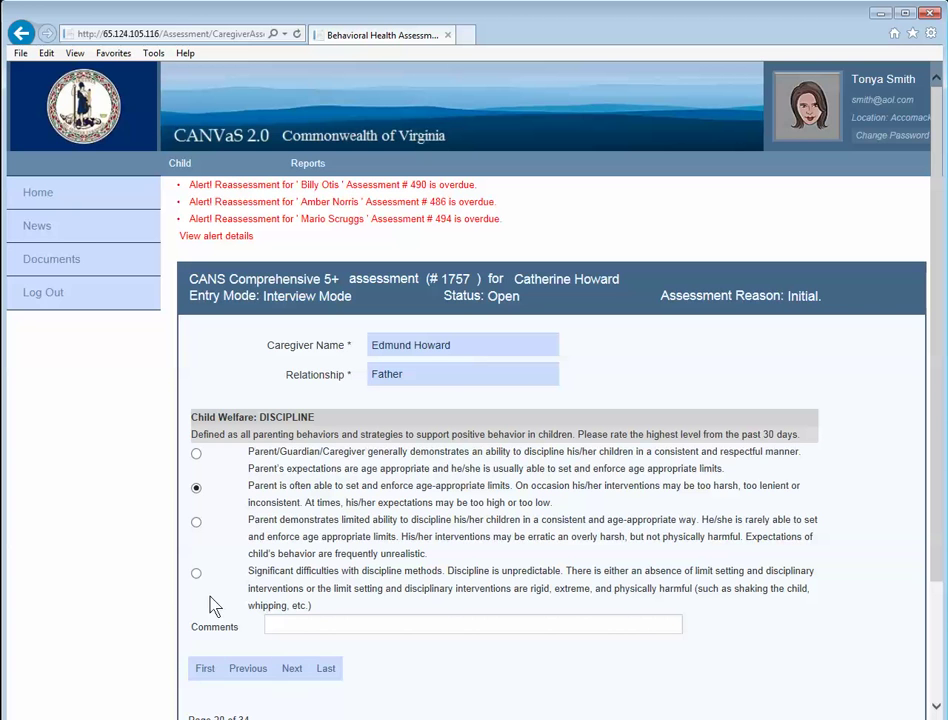
- Rate the father's Discipline item as demonstrating limited ability to discipline consistently, and advance to the Marital/Partner Violence item
left_click(196, 522)
left_click(299, 672)
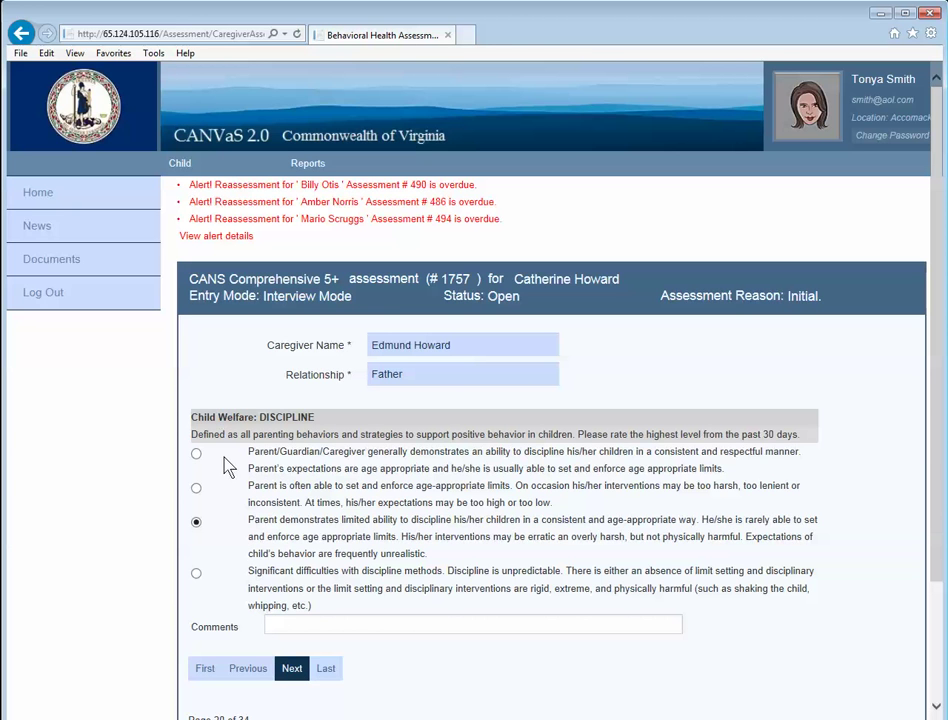
left_click(291, 670)
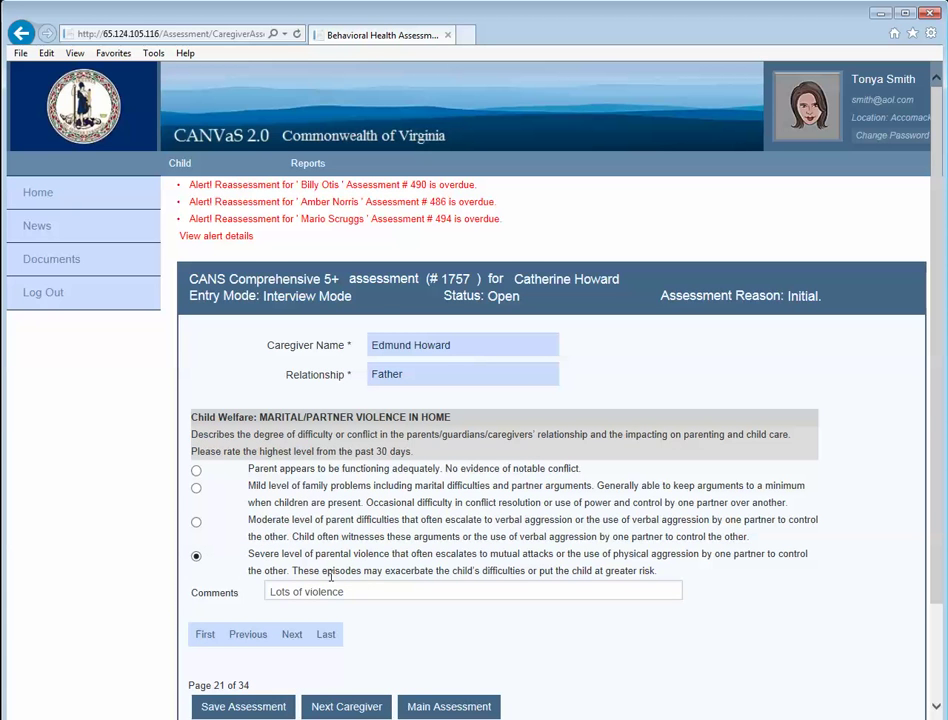
- Keep the existing ratings from Marital/Partner Violence through Frustration Tolerance and advance to the Responsibility in Maltreatment item
left_click(362, 591)
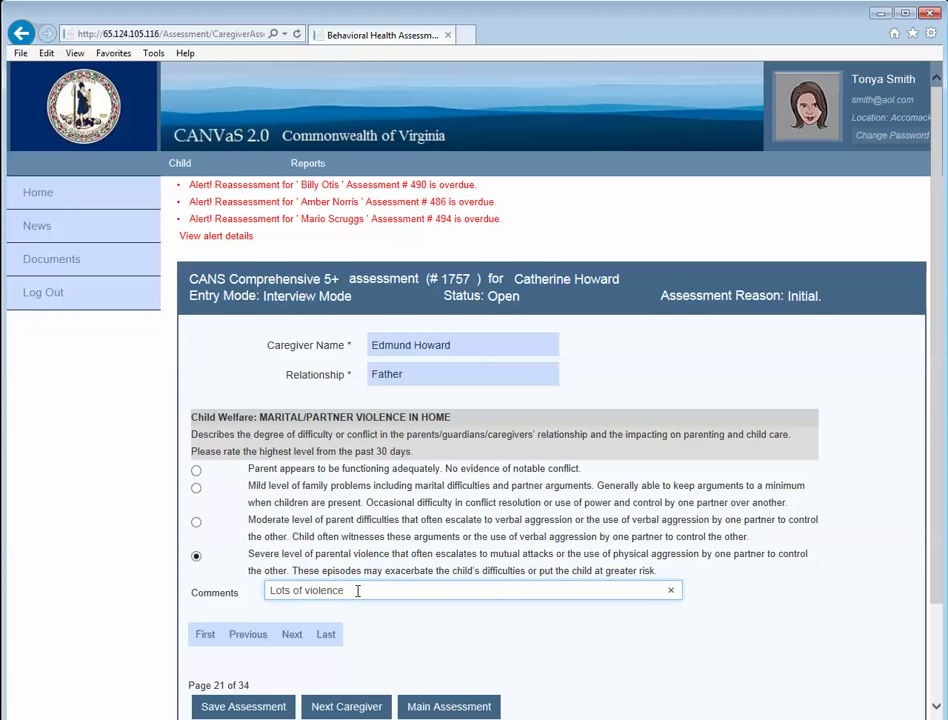
left_click(289, 636)
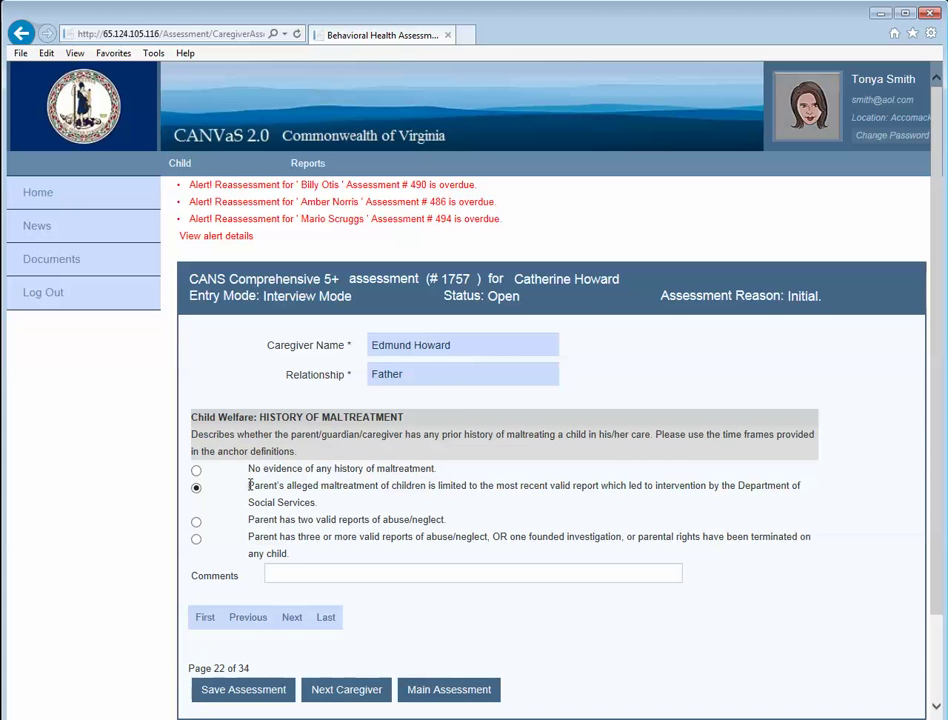
left_click_drag(262, 485, 281, 484)
left_click(229, 514)
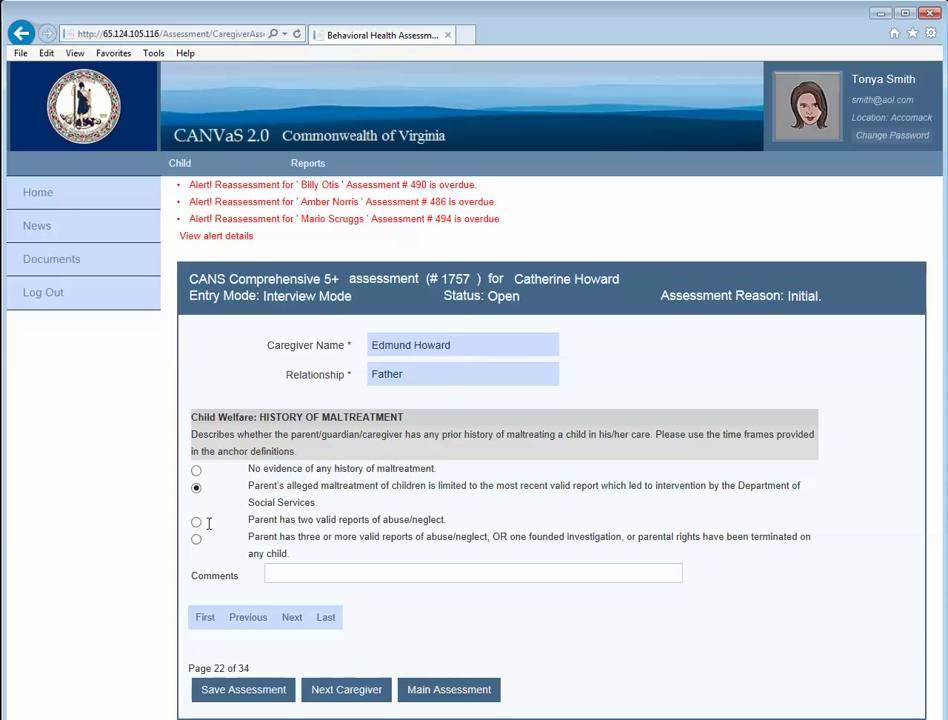
left_click(294, 619)
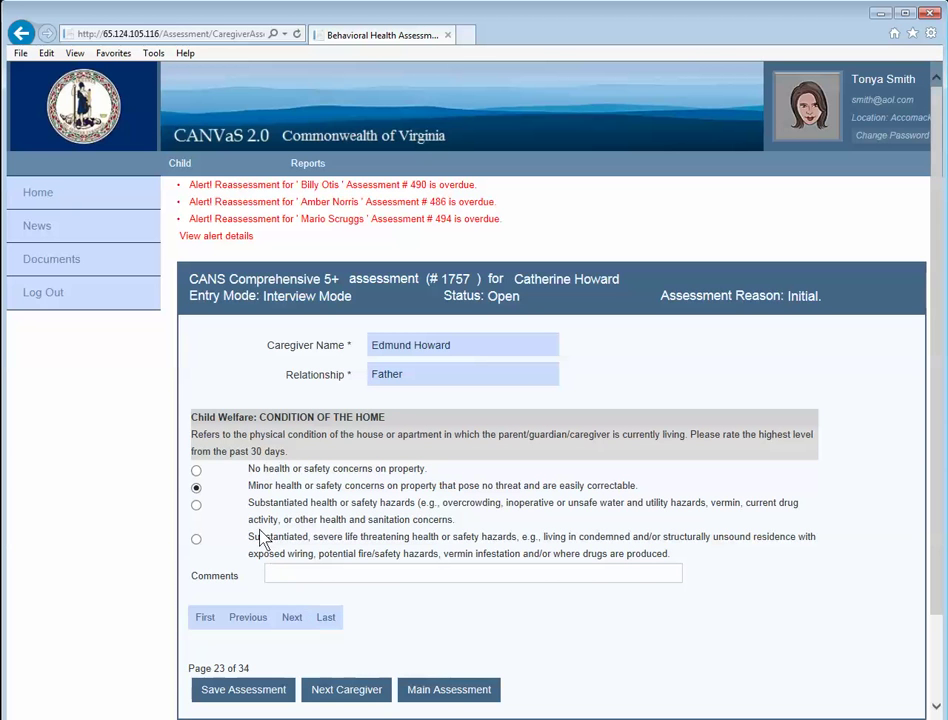
left_click(292, 619)
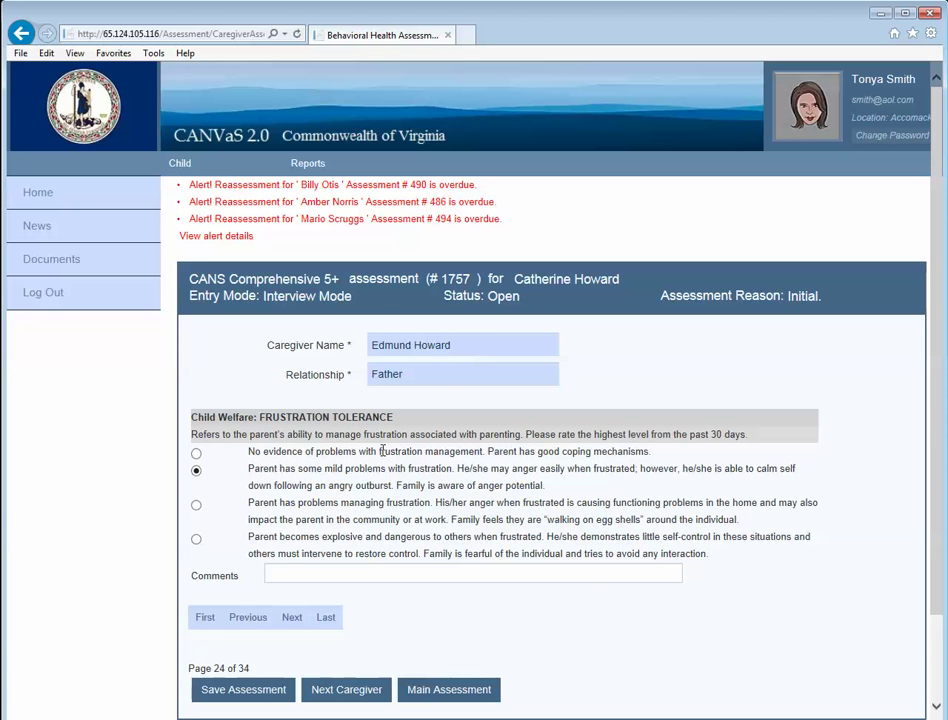
left_click(292, 618)
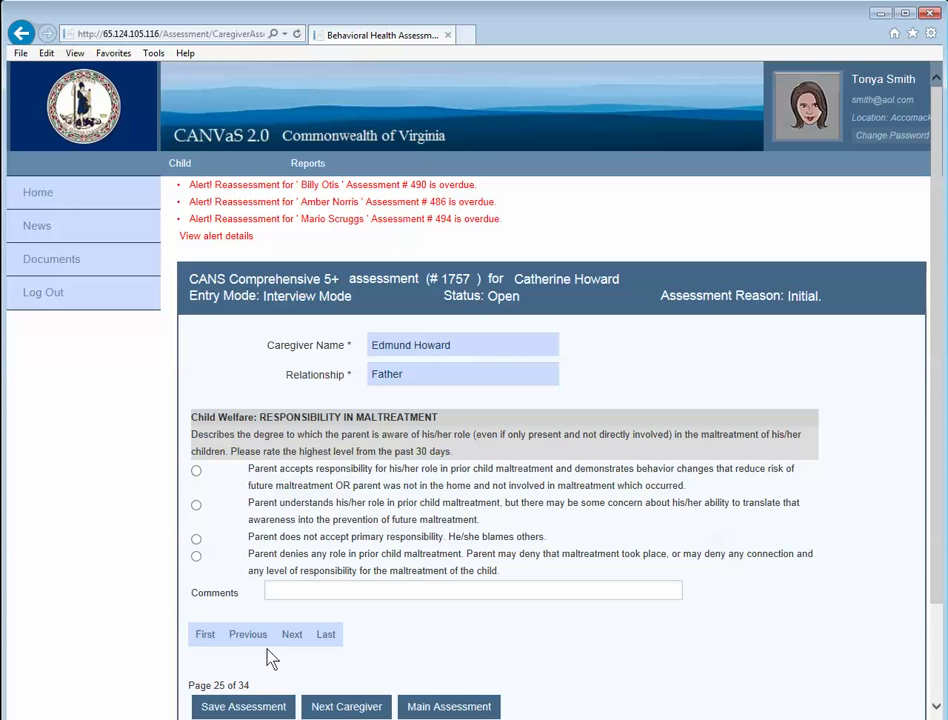
- Rate Responsibility in Maltreatment as accepting responsibility and Relationship with Abuser as having limited contact, advancing past both items
left_click(197, 472)
left_click_drag(339, 485, 707, 488)
left_click(705, 489)
left_click(299, 640)
left_click(197, 506)
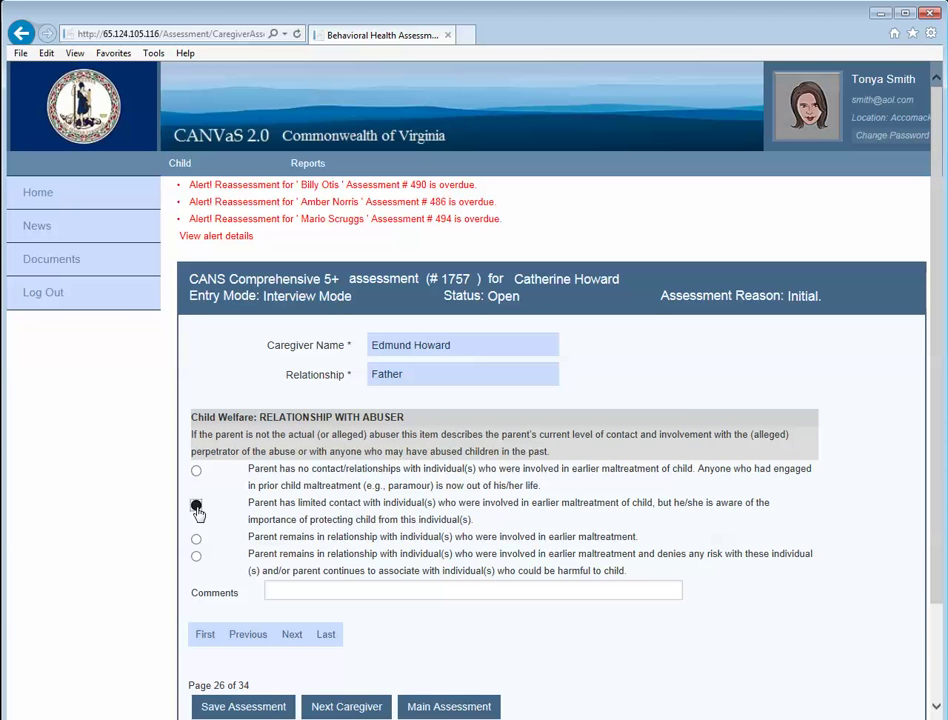
left_click(289, 636)
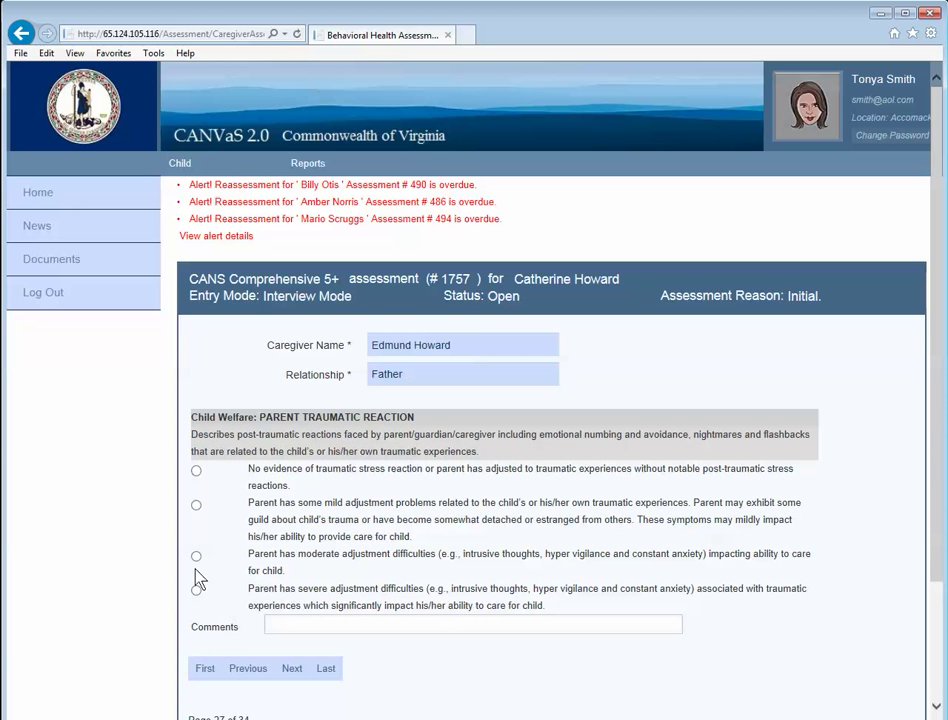
- Rate Parent Traumatic Reaction as moderate adjustment difficulties and Parental Criminal Behavior as a history without child contact for at least one year
left_click(196, 557)
left_click(291, 669)
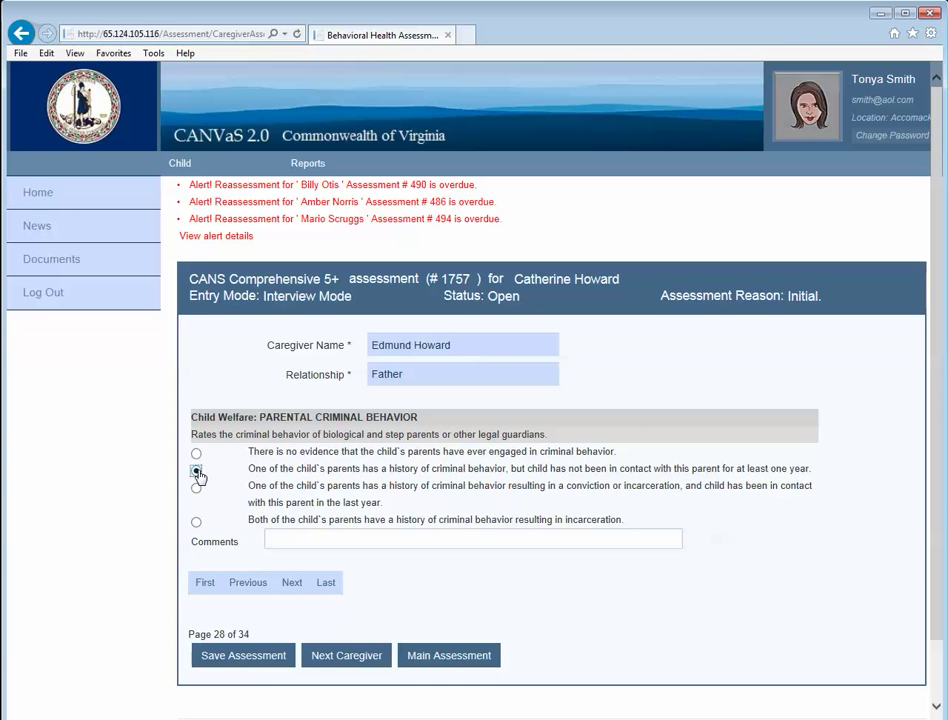
left_click(289, 585)
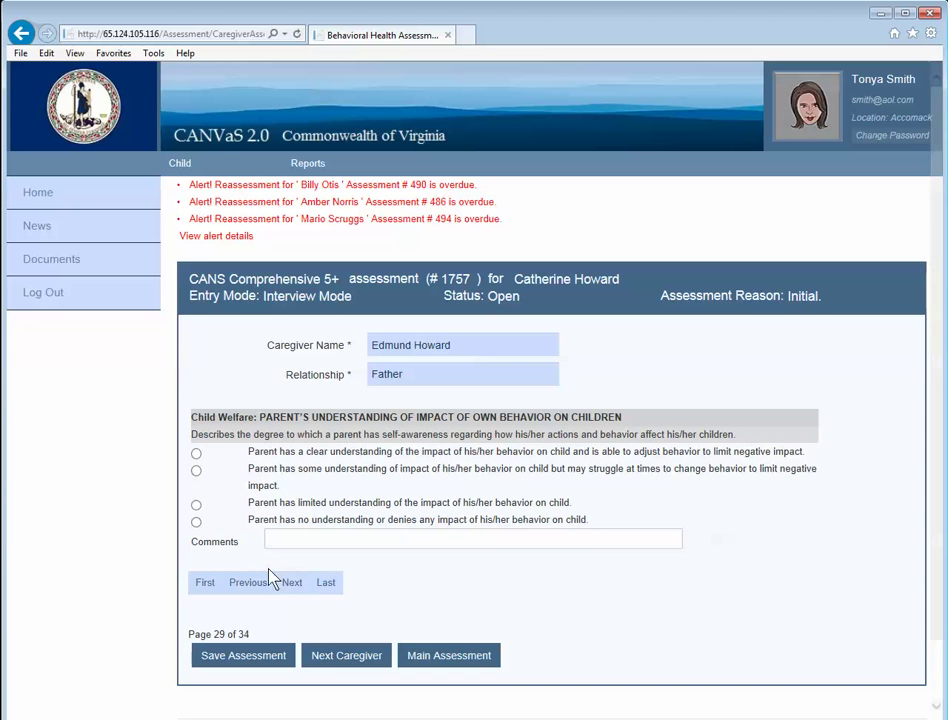
- Rate Parent's Understanding of Impact of Own Behavior as some understanding and Empathy with Children as generally empathic
left_click(196, 471)
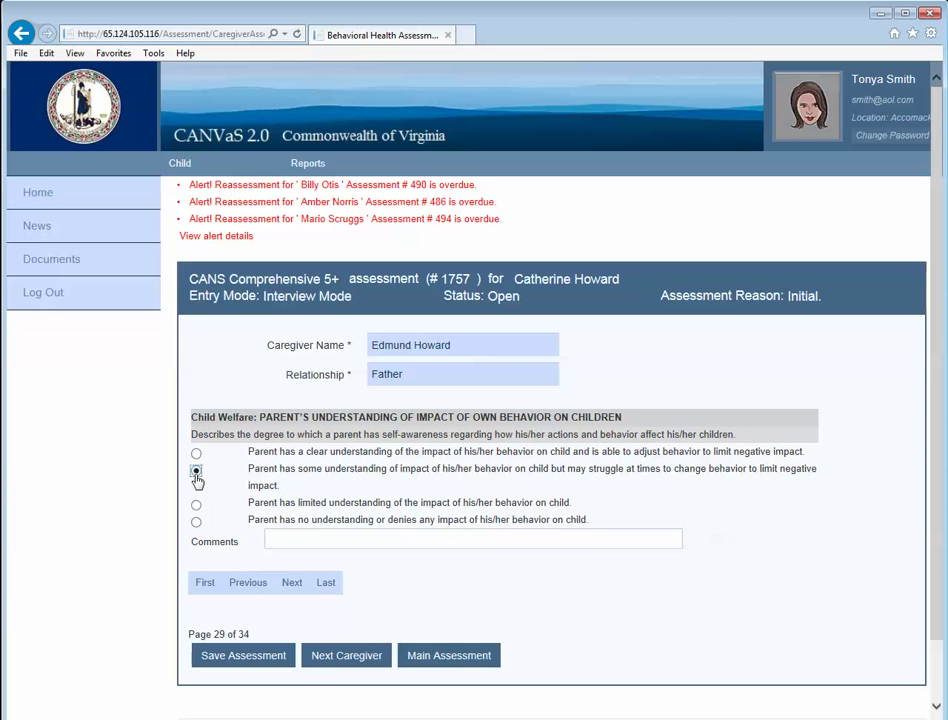
left_click(290, 583)
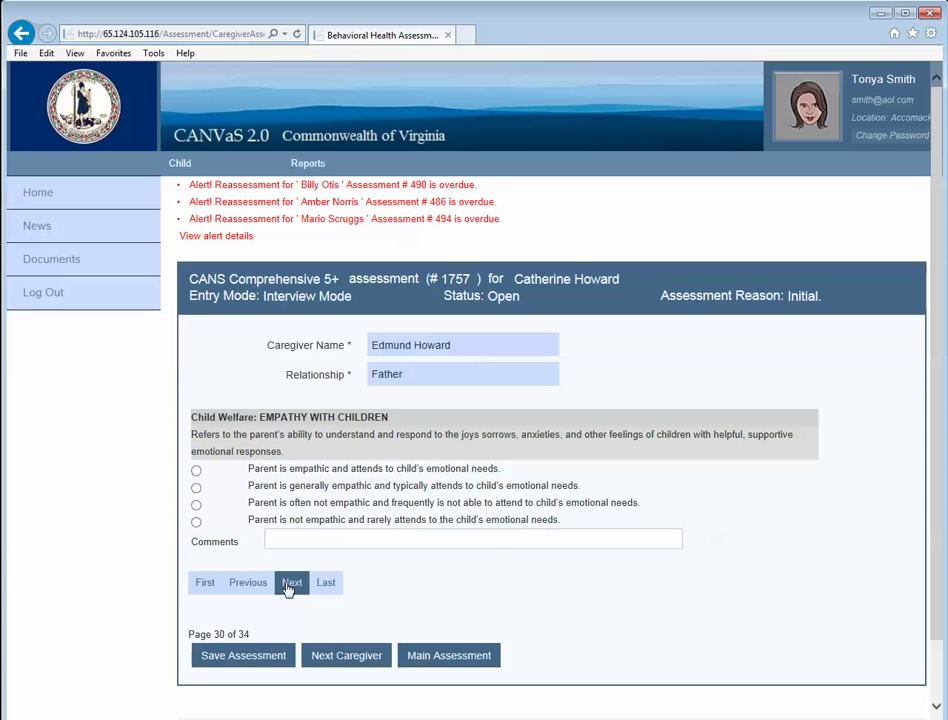
left_click(196, 488)
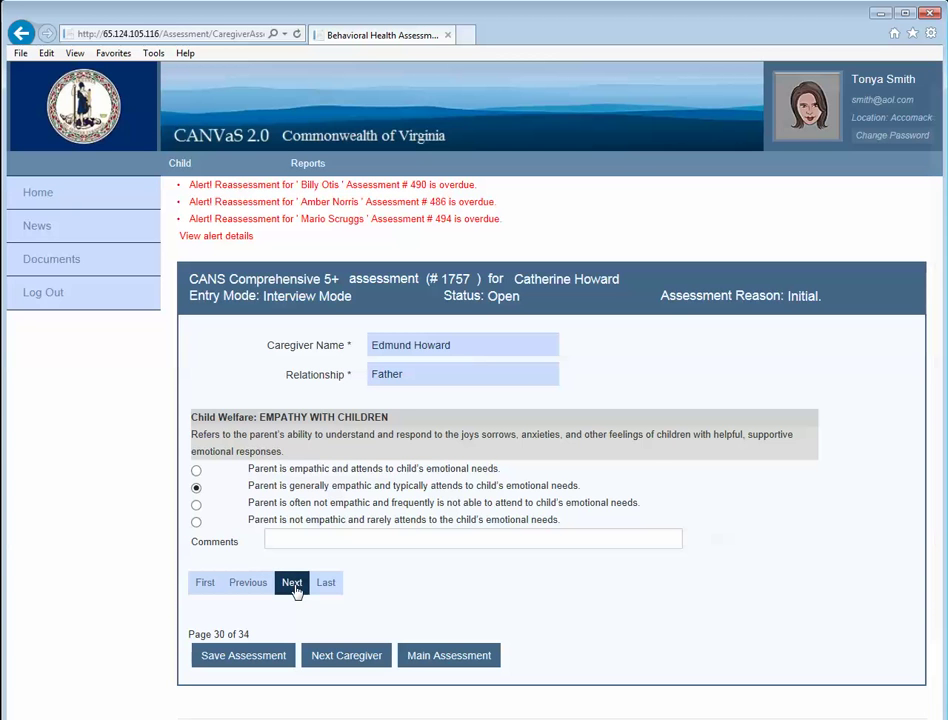
left_click(293, 585)
- Rate Effective Parenting Approaches as limited flexibility and Relationship with Child Welfare Worker as not always in contact but generally responsive
left_click(197, 506)
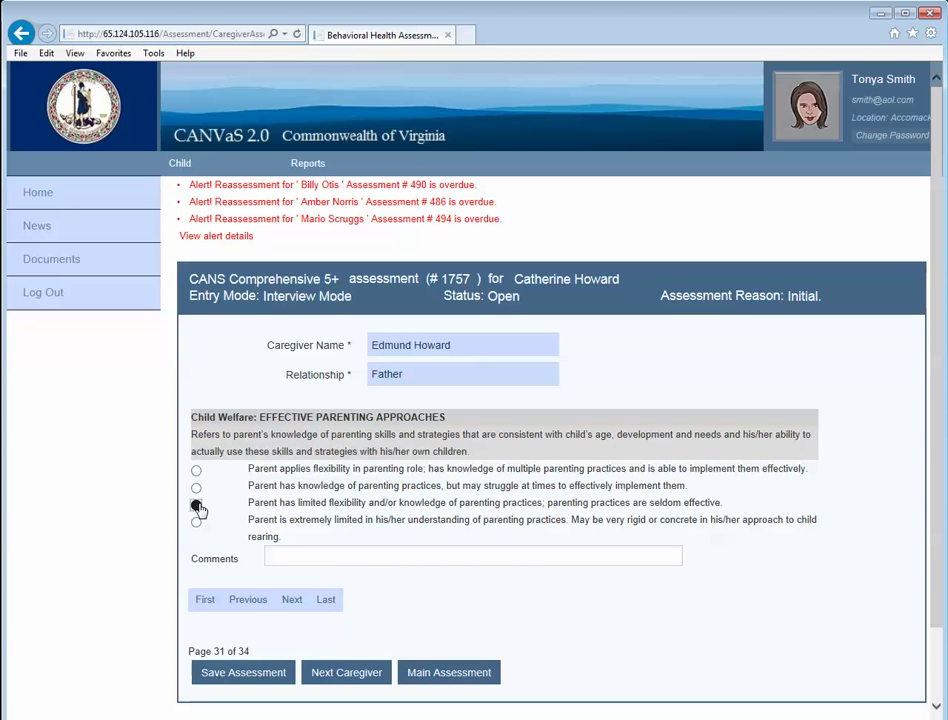
left_click(290, 603)
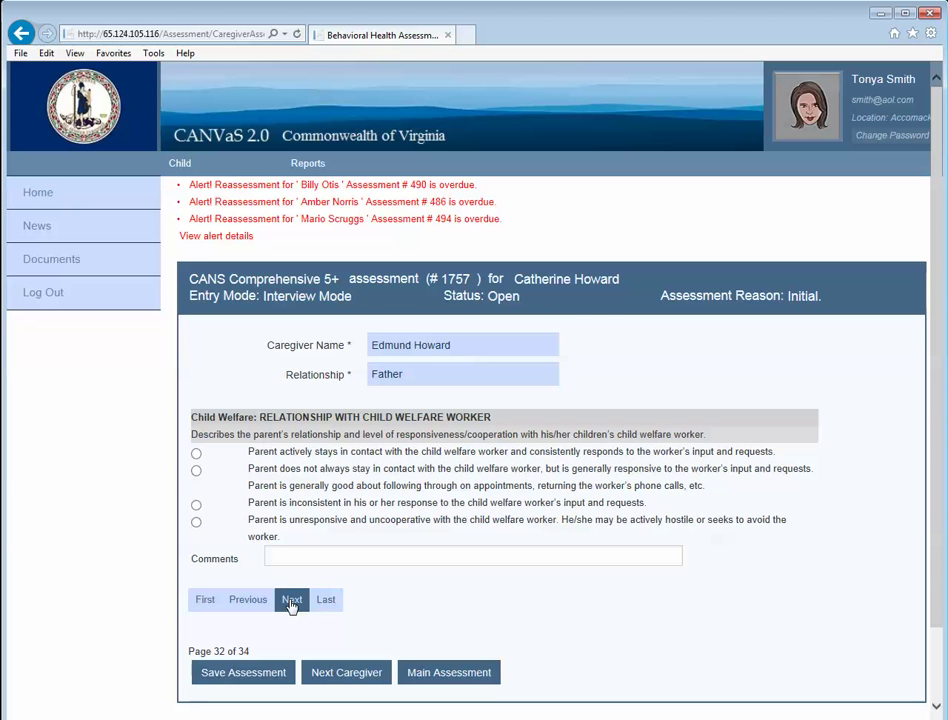
left_click(196, 471)
left_click(292, 600)
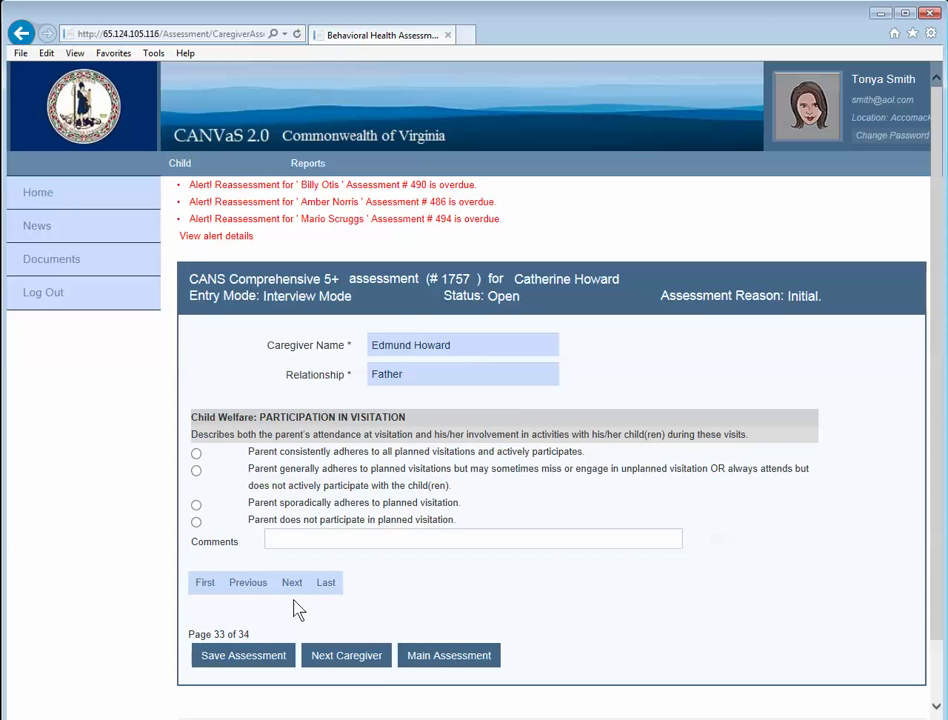
- Rate Participation in Visitation as generally adhering and Commitment to Reunification as ambivalent or uncommitted, and save the caregiver assessment
left_click(196, 472)
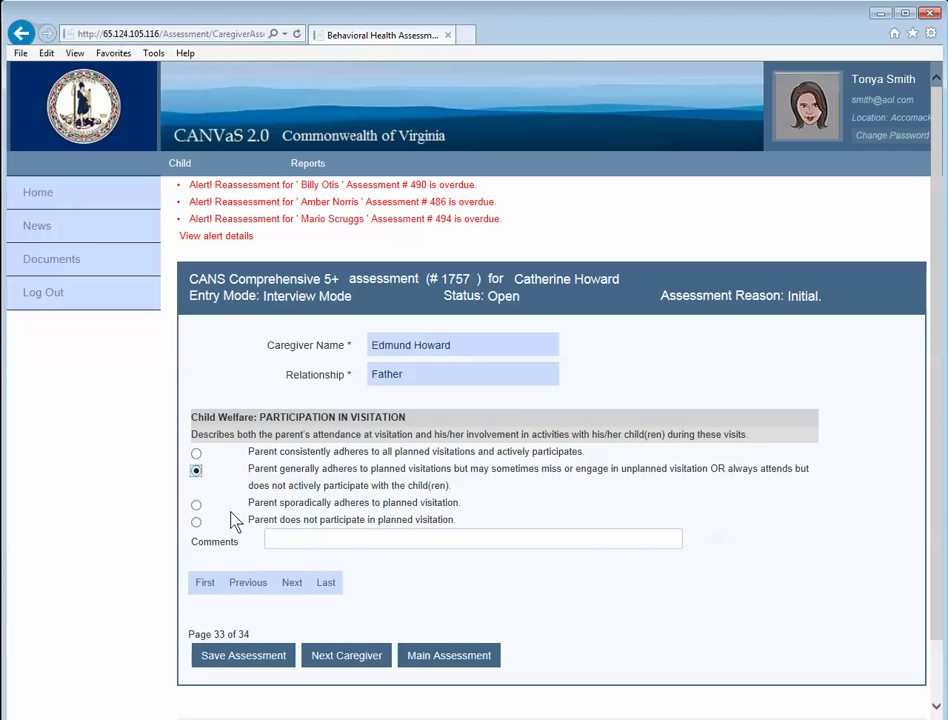
left_click(292, 583)
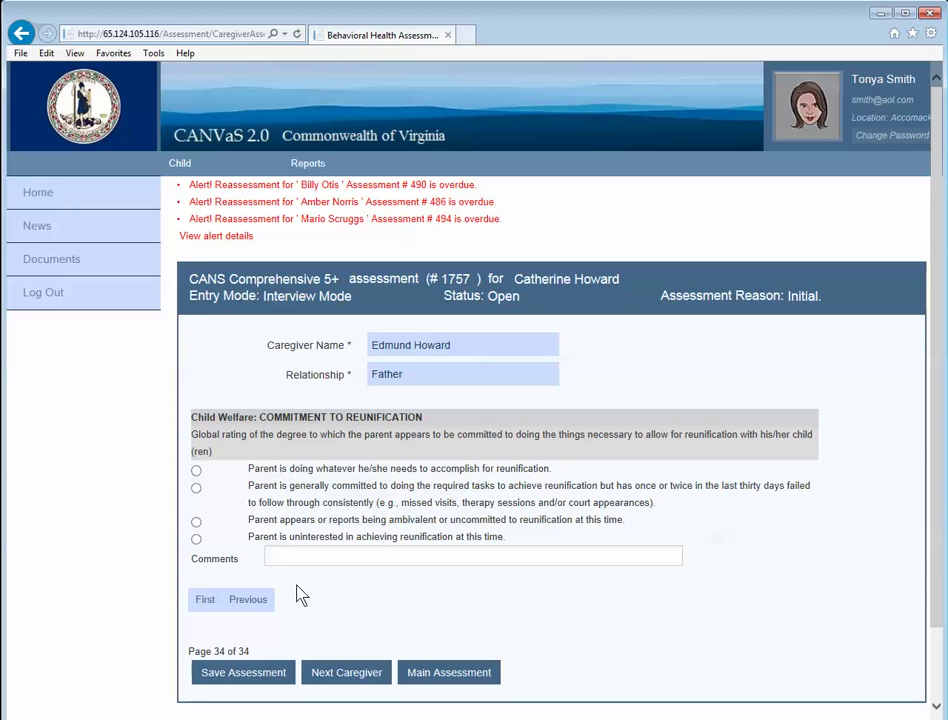
left_click(196, 522)
left_click(225, 675)
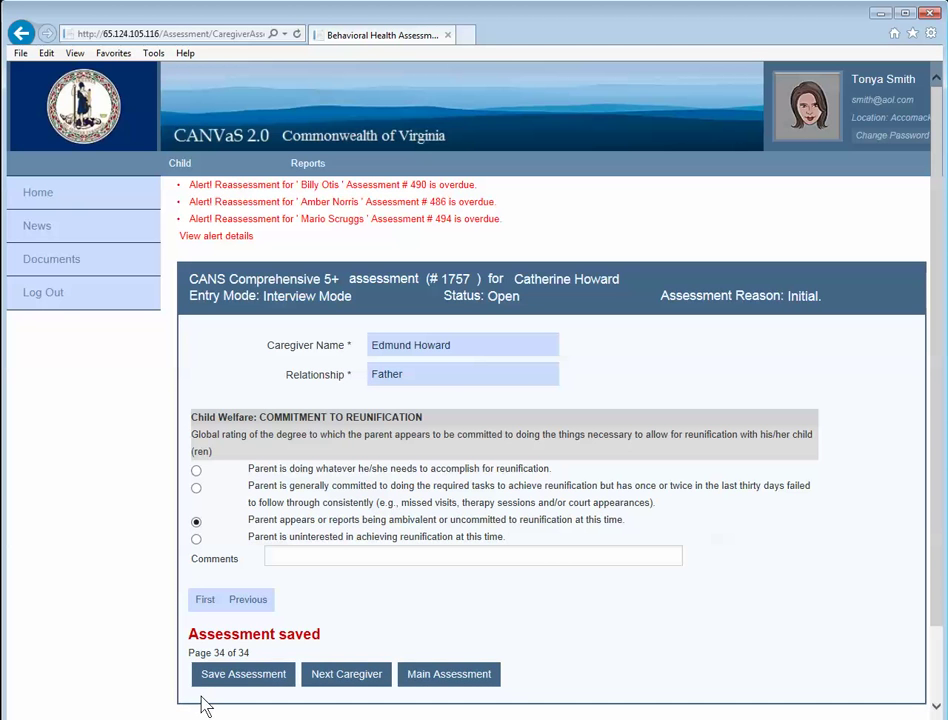
- Leave the caregiver assessment by way of the active caregiver list, and save and close the child's main assessment
left_click(337, 680)
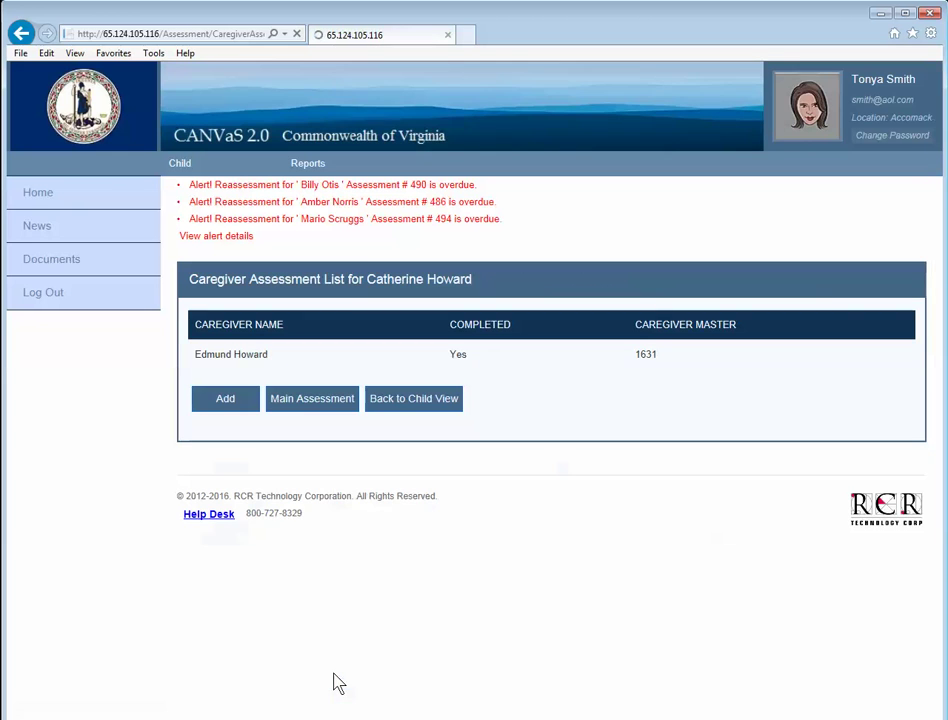
left_click(229, 408)
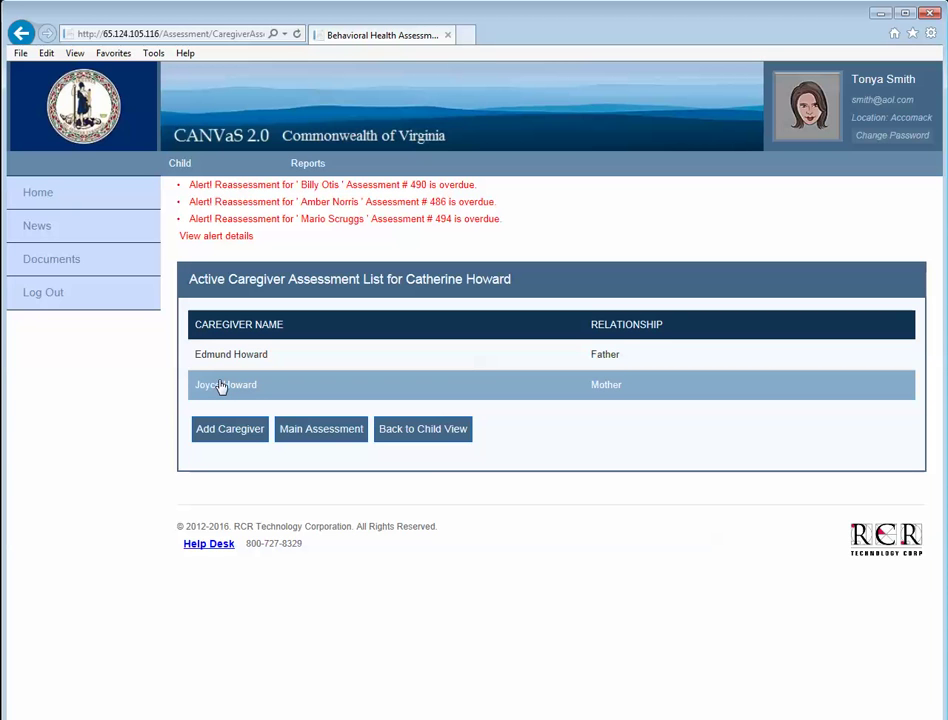
left_click(342, 432)
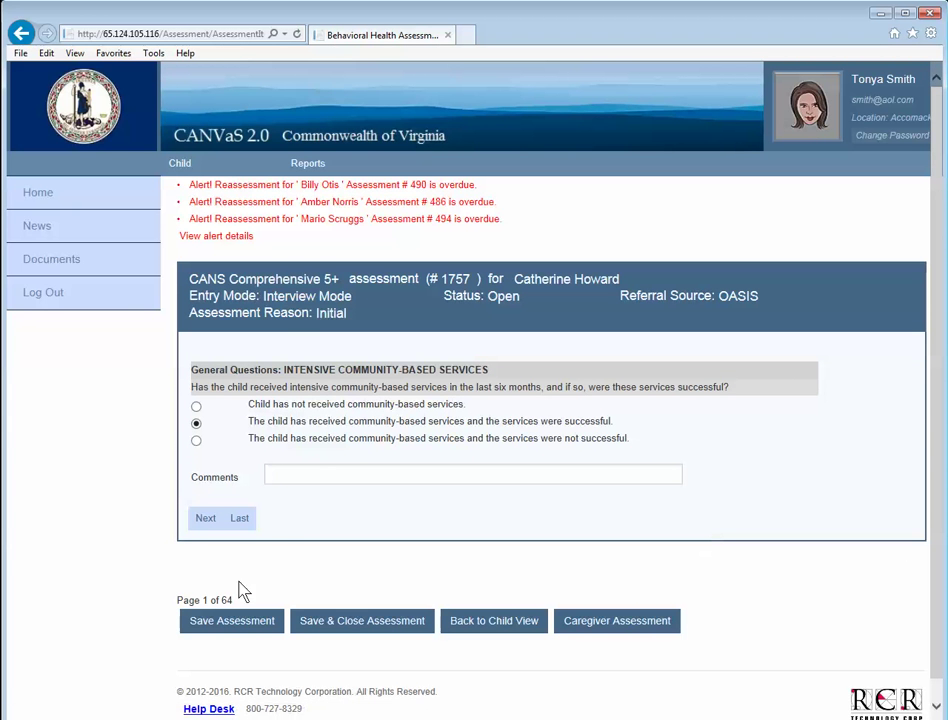
left_click(351, 626)
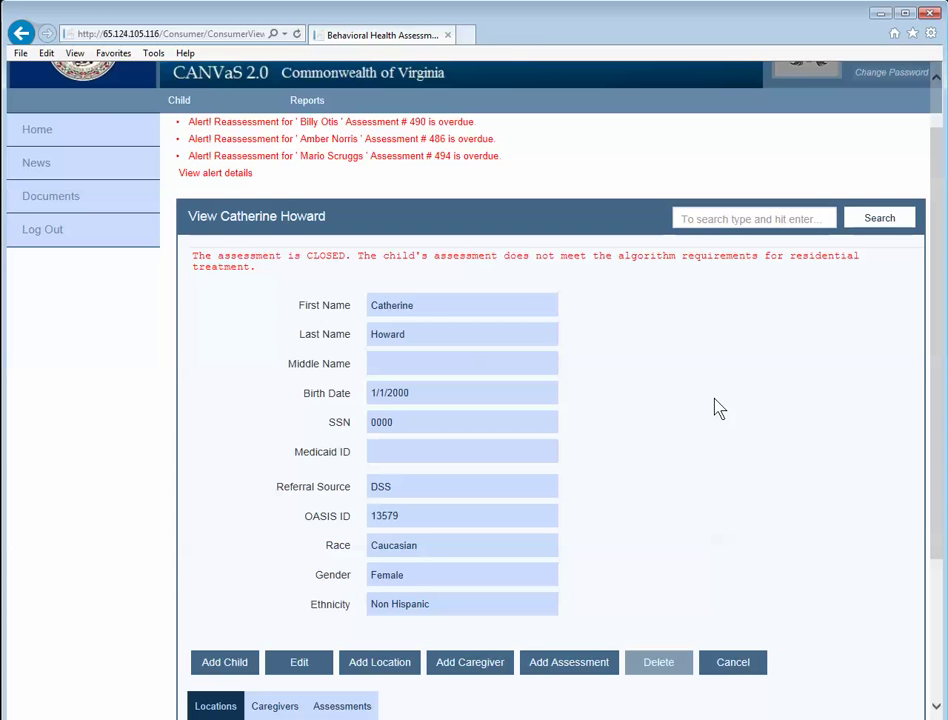
- List the child's assessments in the child record and display the report of the first listed assessment
scroll(718, 407, "down", 2)
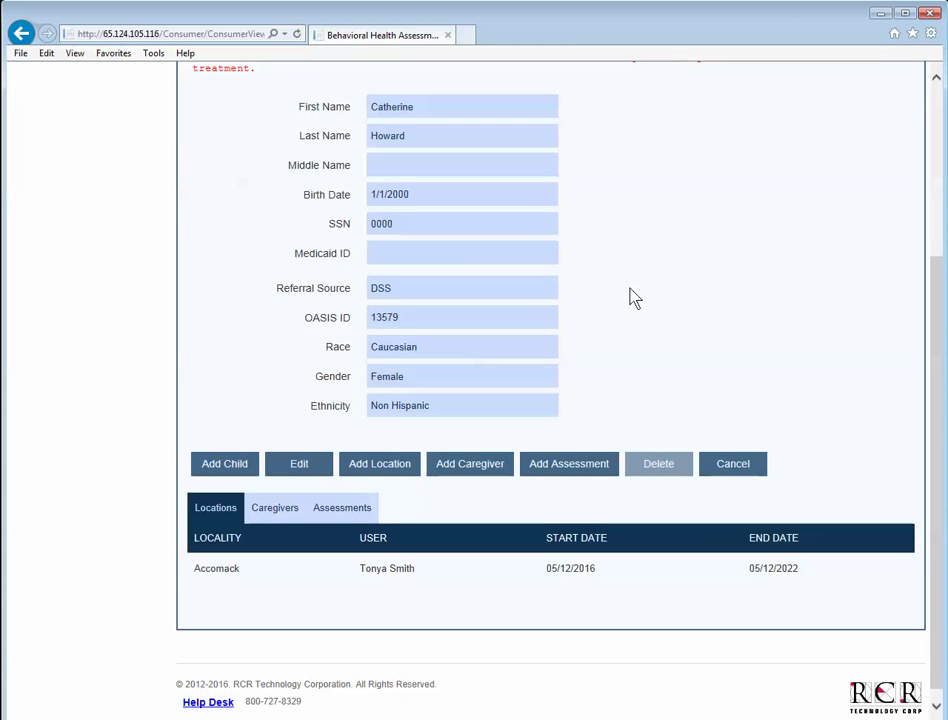
scroll(633, 296, "up", 2)
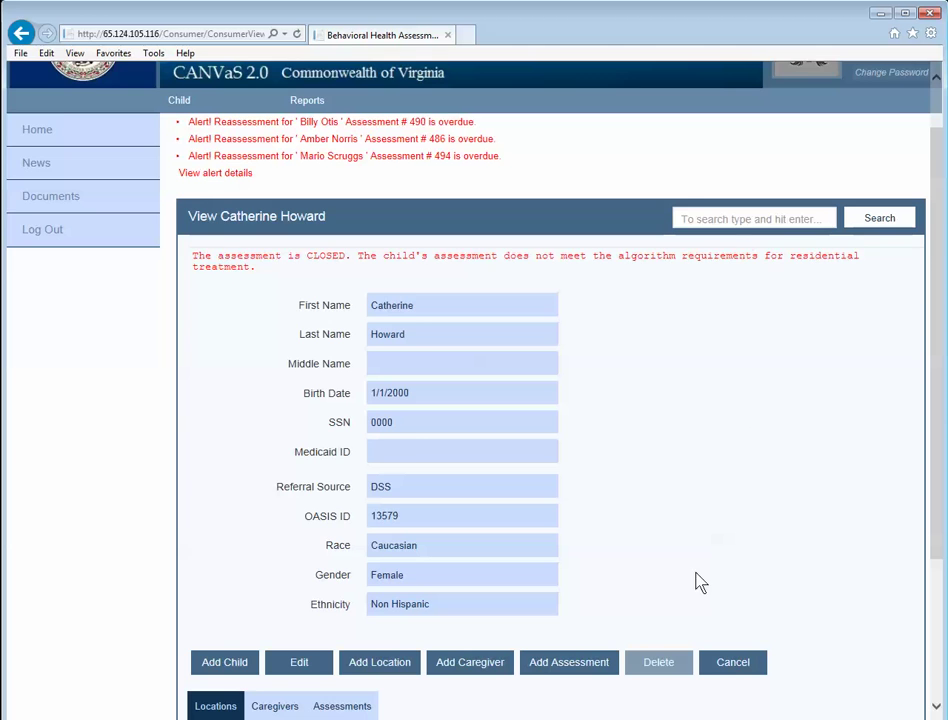
scroll(701, 580, "down", 1)
scroll(703, 542, "down", 1)
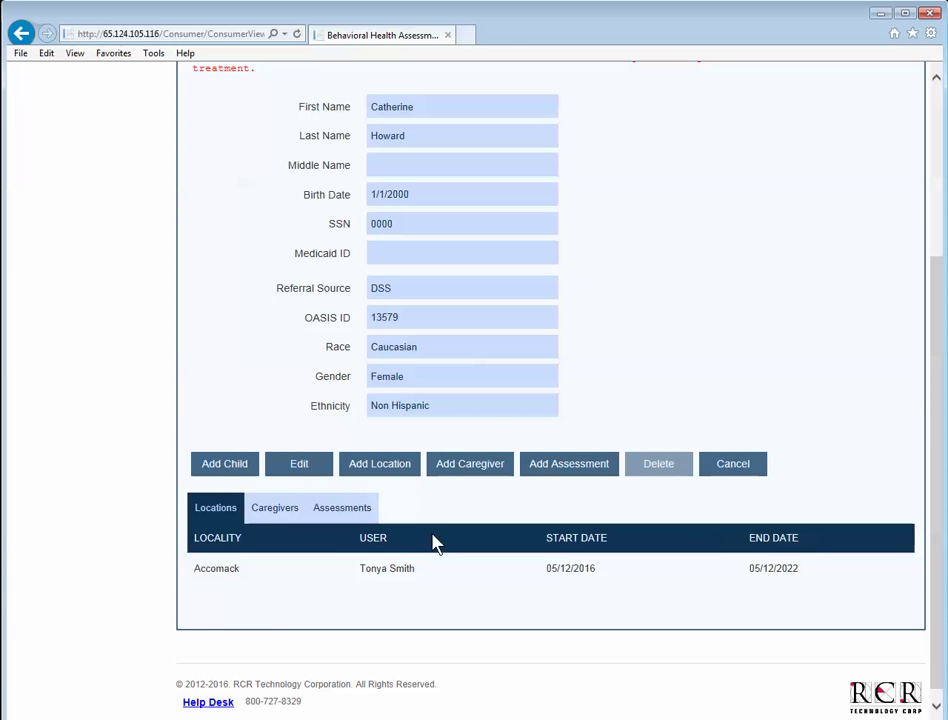
left_click(349, 516)
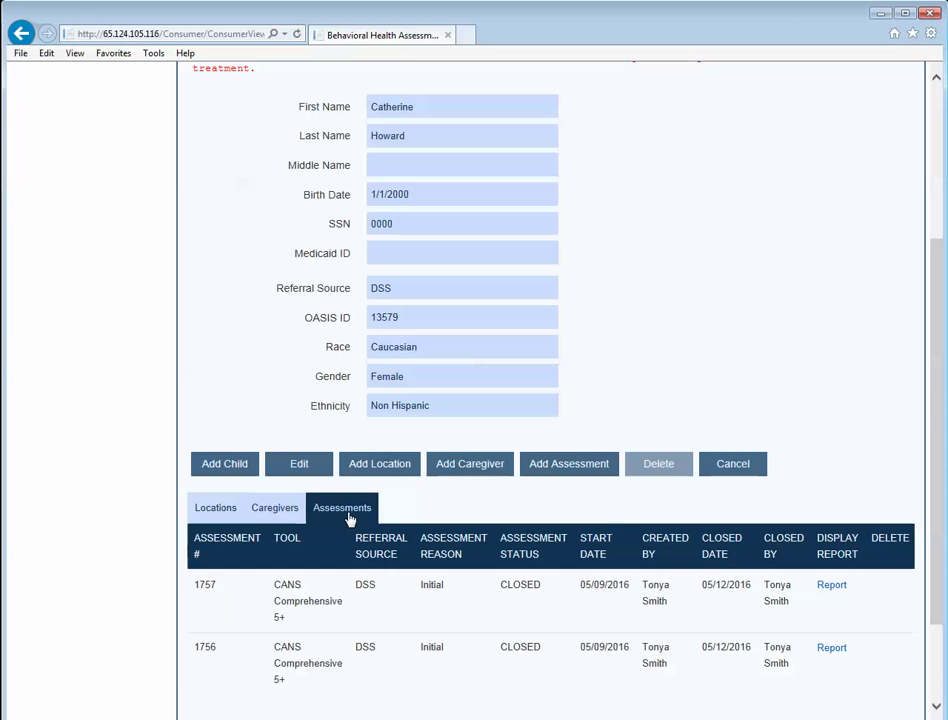
double_click(821, 593)
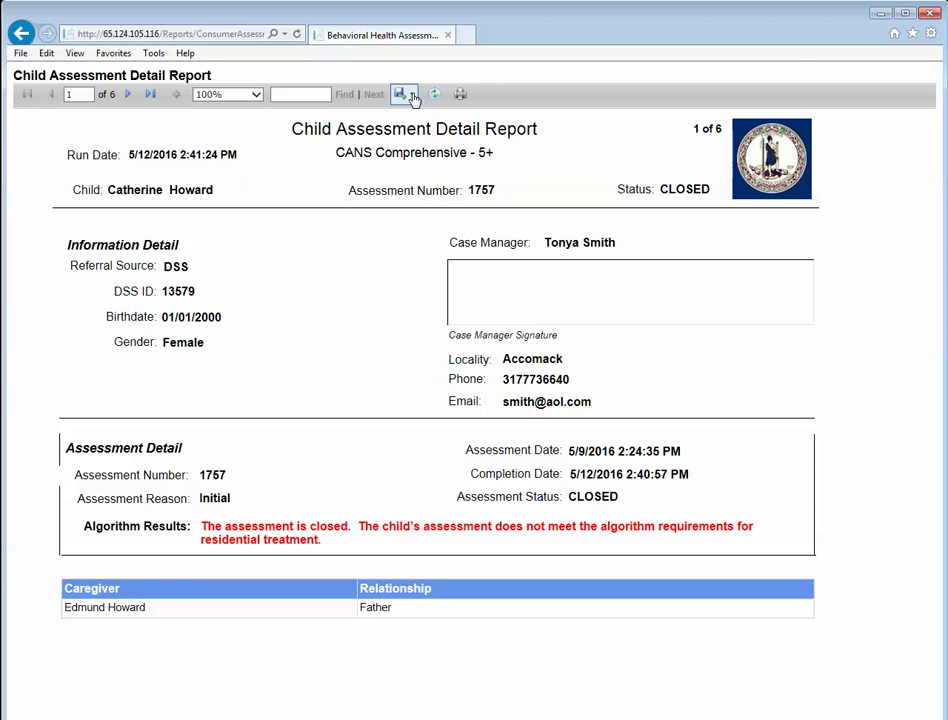
- Look through pages 2, 6 and 5 of the Child Assessment Detail Report, ending at the caregiver ratings
left_click(124, 100)
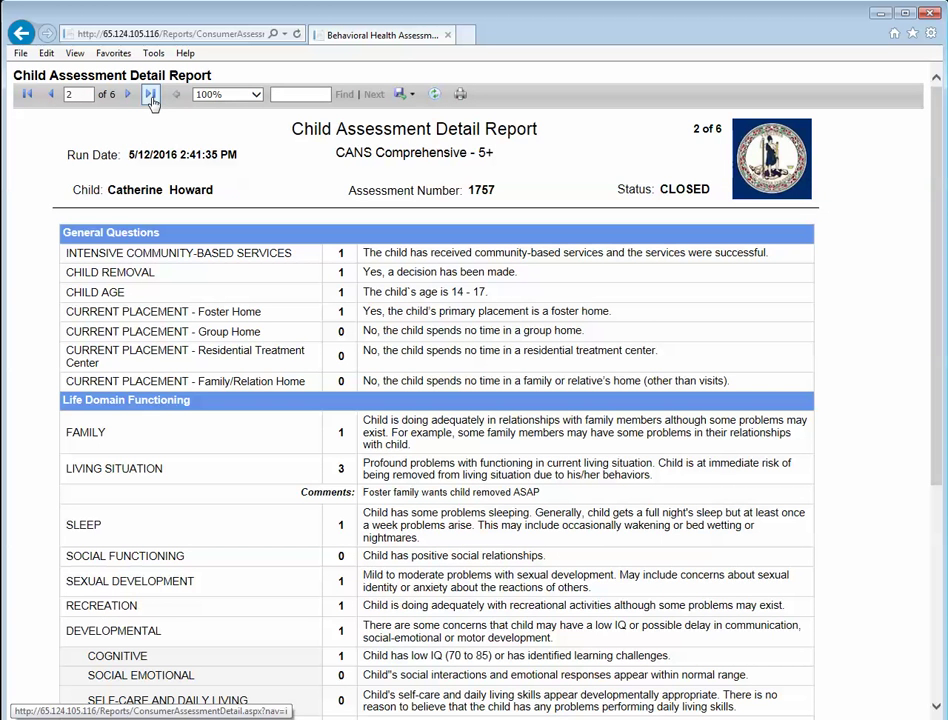
left_click(151, 95)
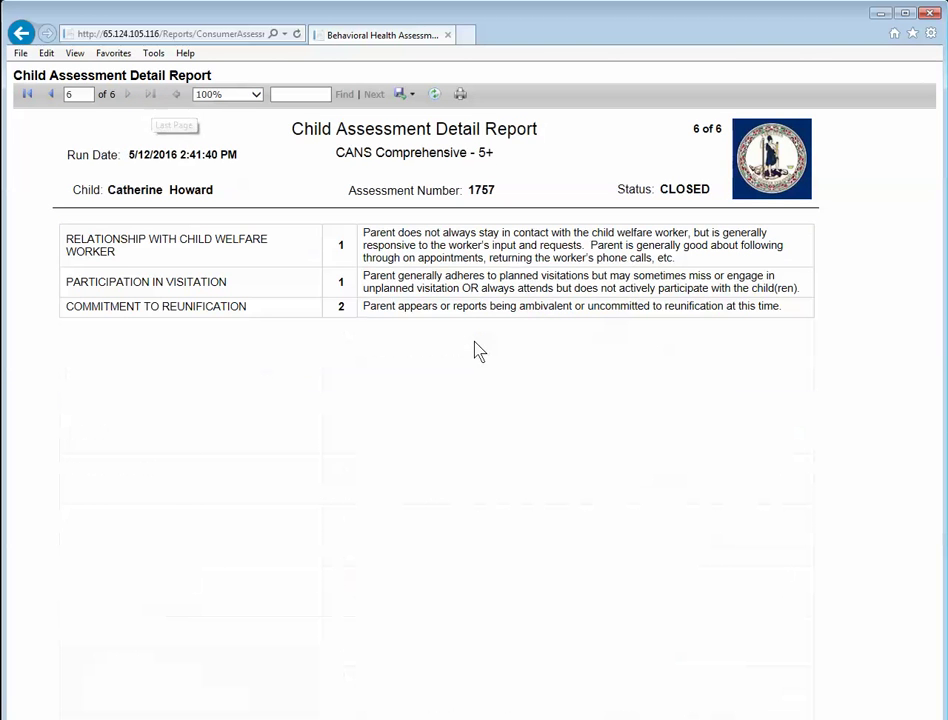
left_click(50, 95)
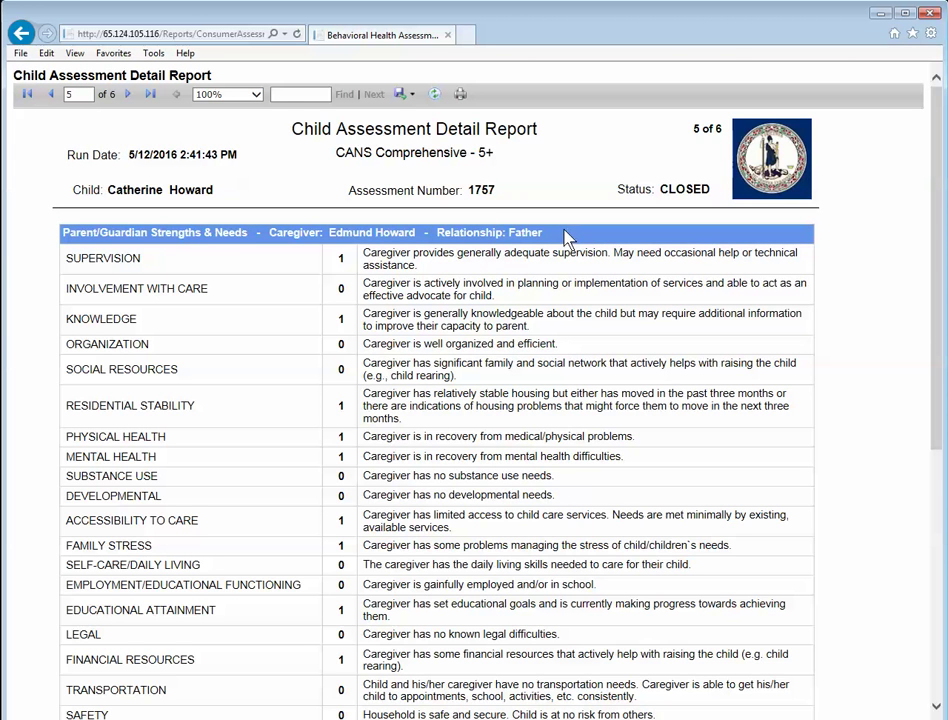
left_click_drag(567, 239, 5, 249)
left_click(28, 204)
left_click_drag(412, 86, 412, 72)
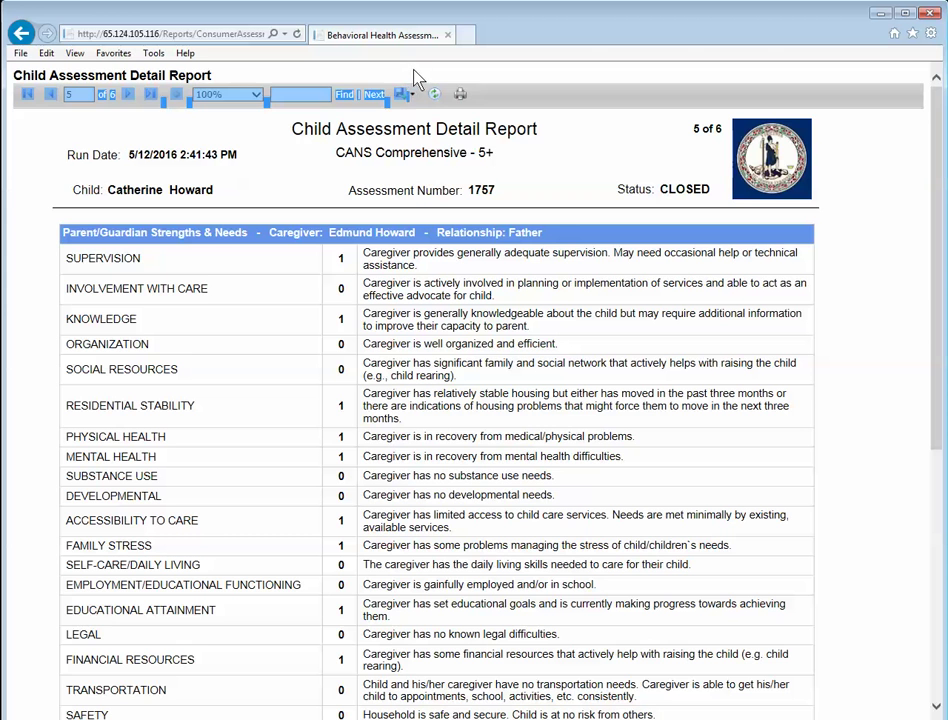
left_click(417, 79)
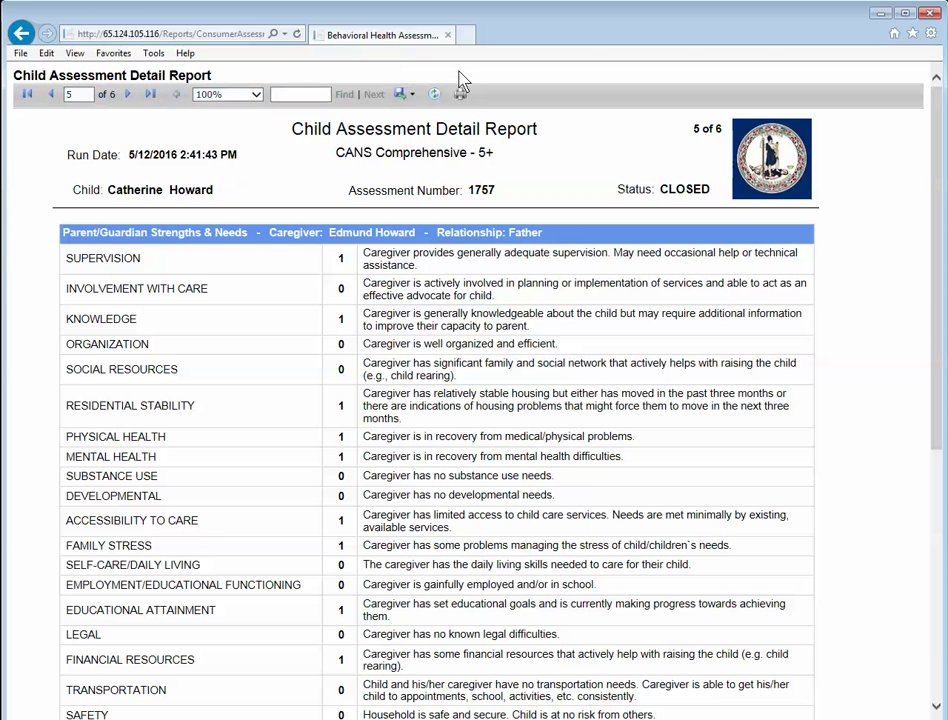
- Export the Child Assessment Detail Report as PDF, open it in Adobe Reader, check the print option and close the PDF
left_click(413, 96)
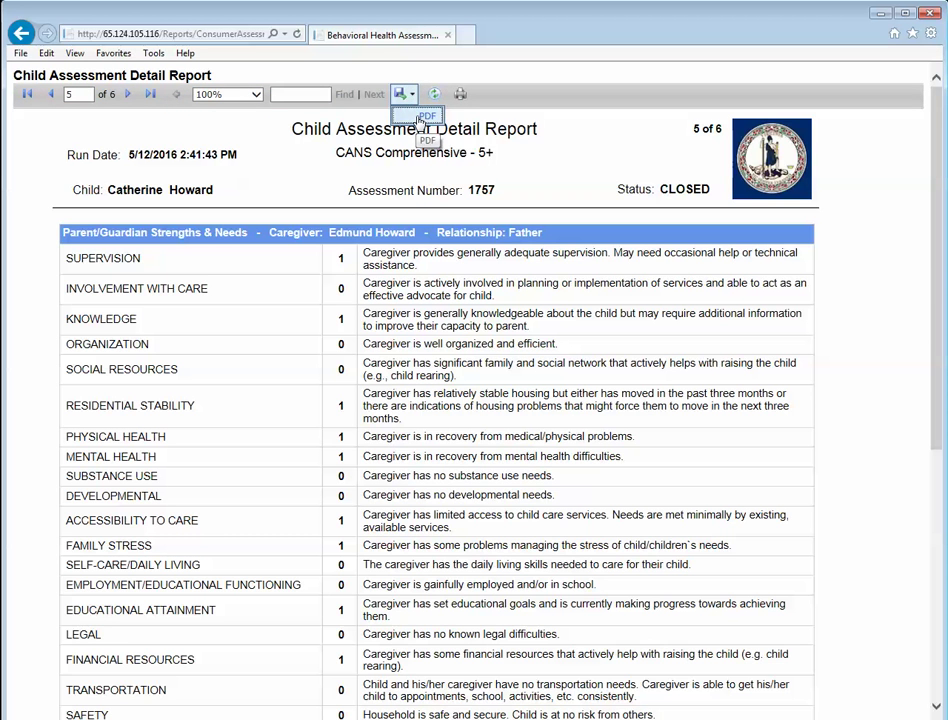
left_click(425, 117)
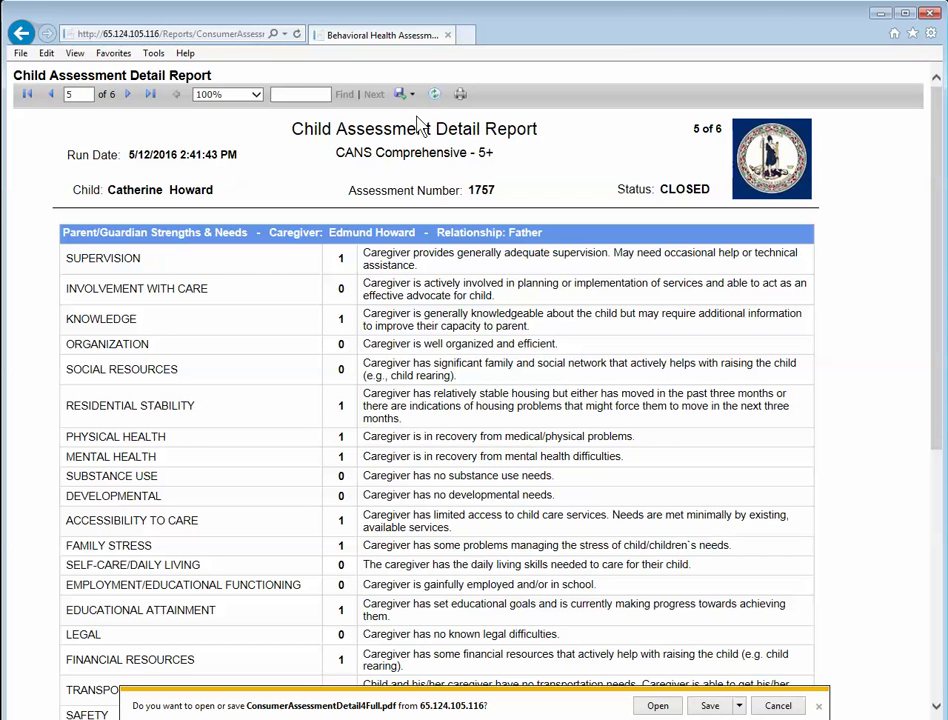
left_click(657, 705)
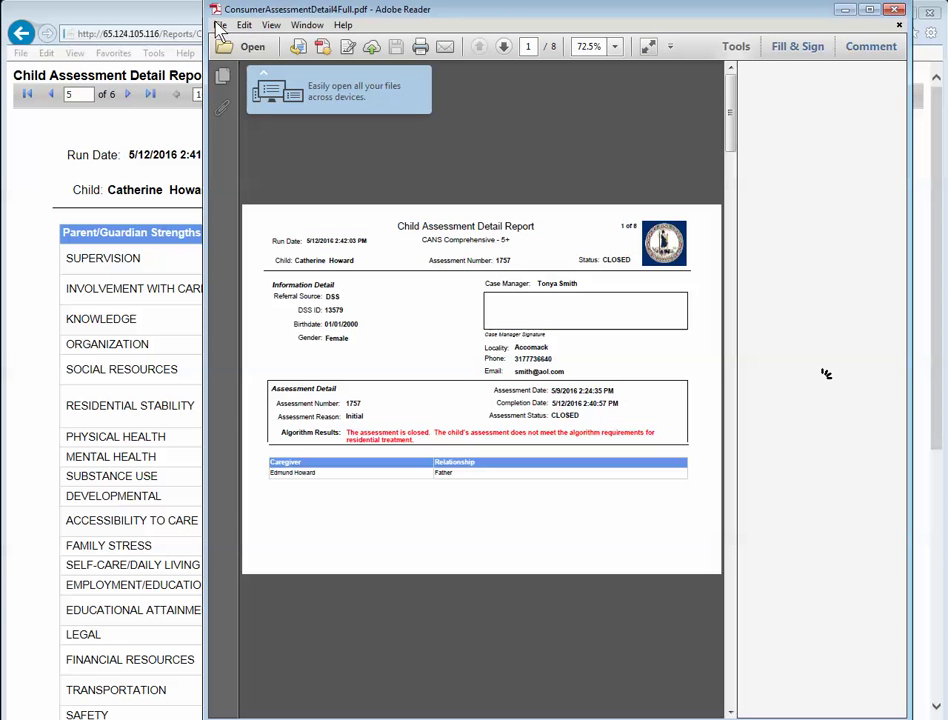
left_click(219, 25)
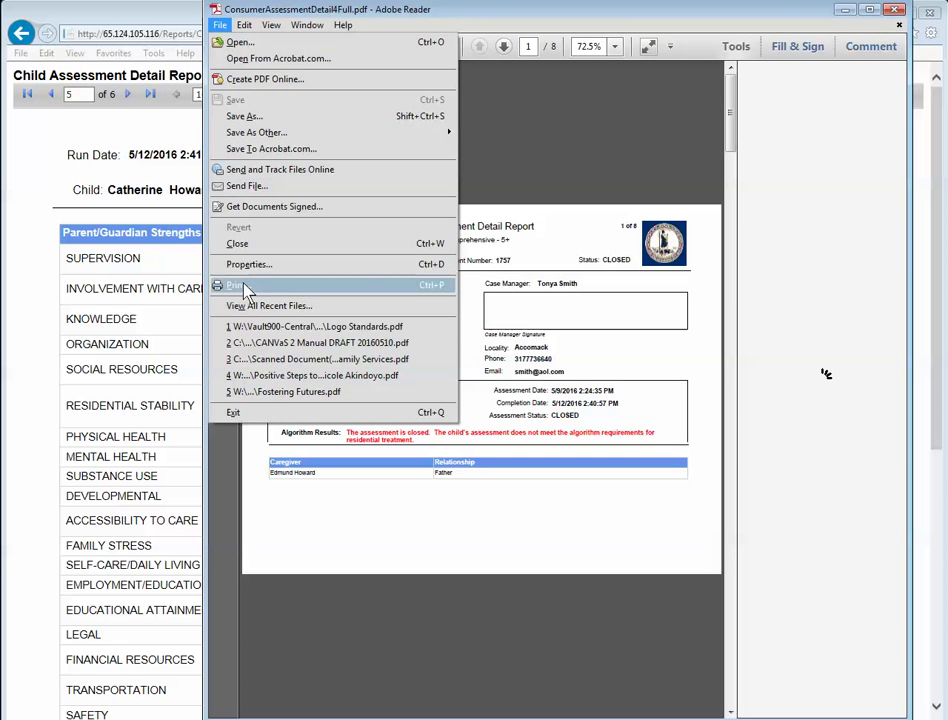
left_click(896, 10)
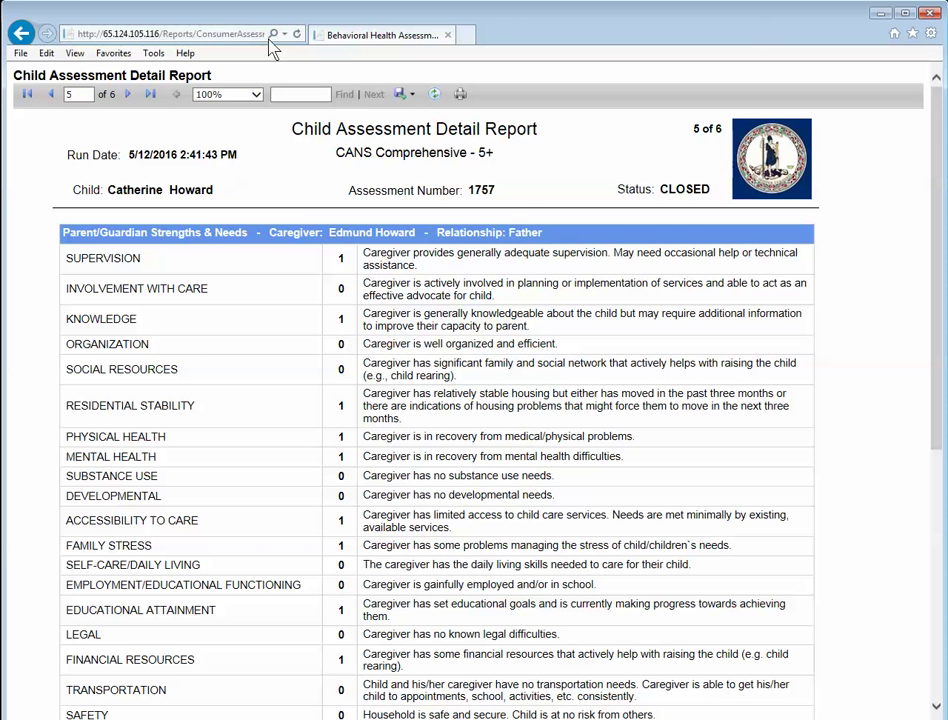
- Return to the child record, log out, and log in with the other account's user name and password
left_click(20, 35)
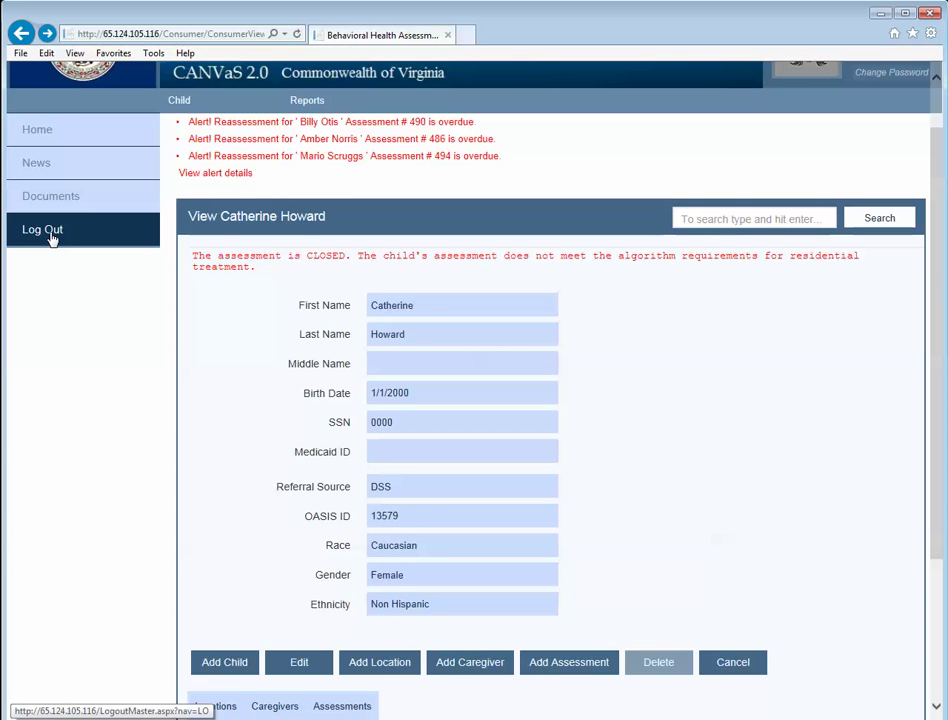
left_click(52, 238)
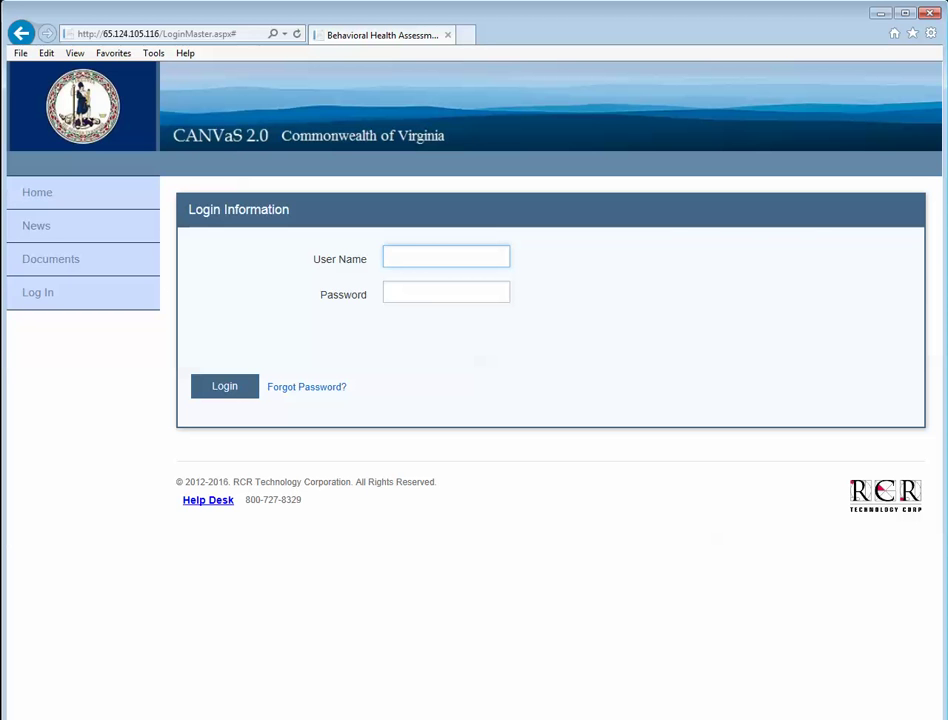
type("CW")
key("BackSpace")
key("Tab")
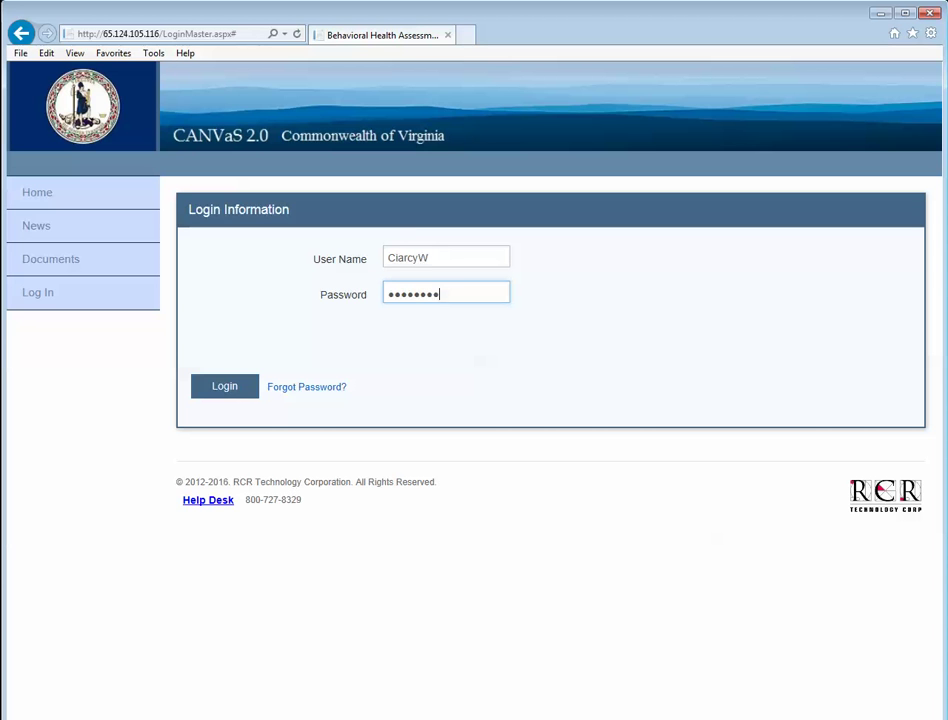
type("•")
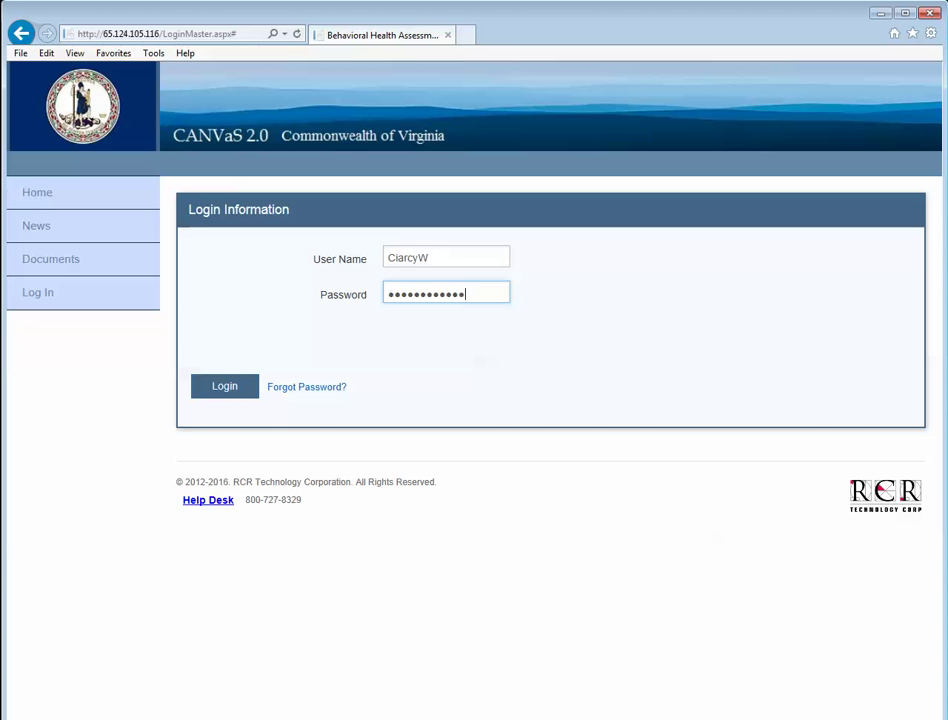
left_click(207, 392)
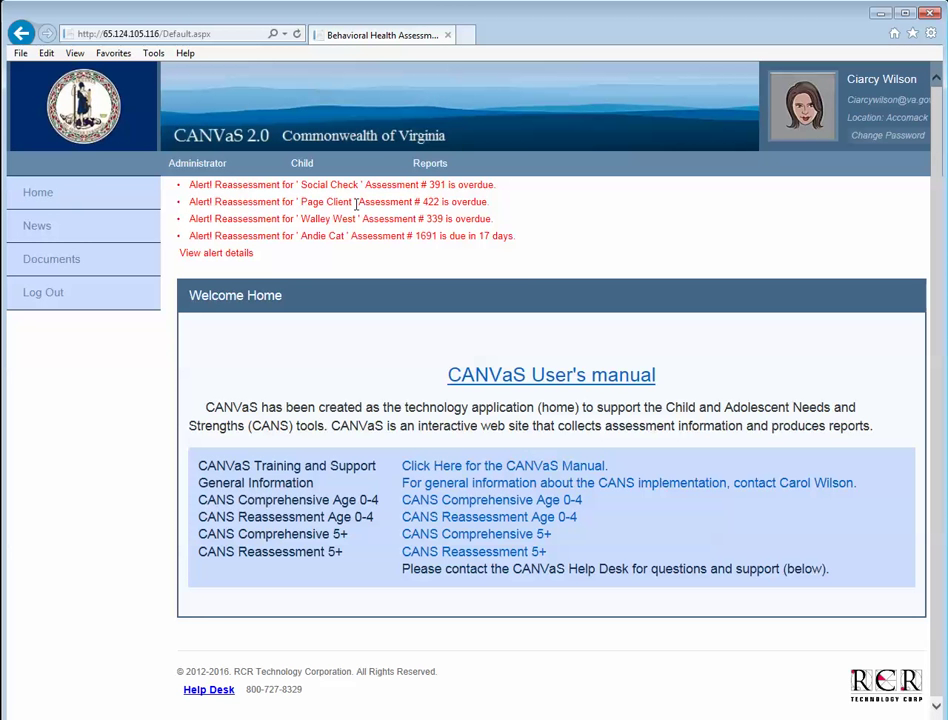
- Generate the Permanency Report for Virginia, Accomack, using the third listed child and the second listed caregiver
mouse_move(425, 168)
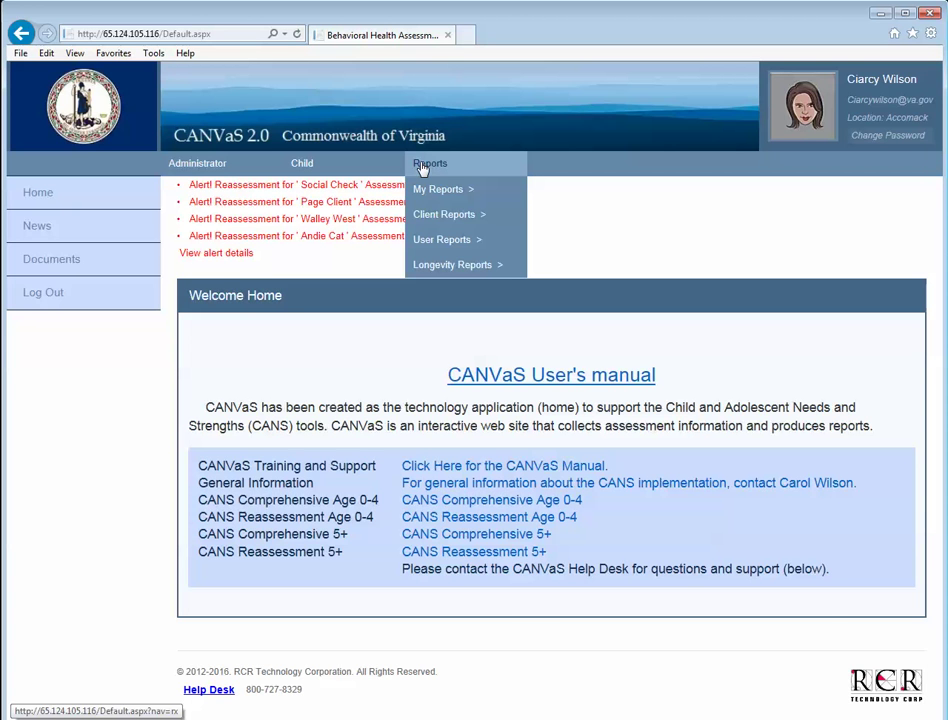
mouse_move(437, 195)
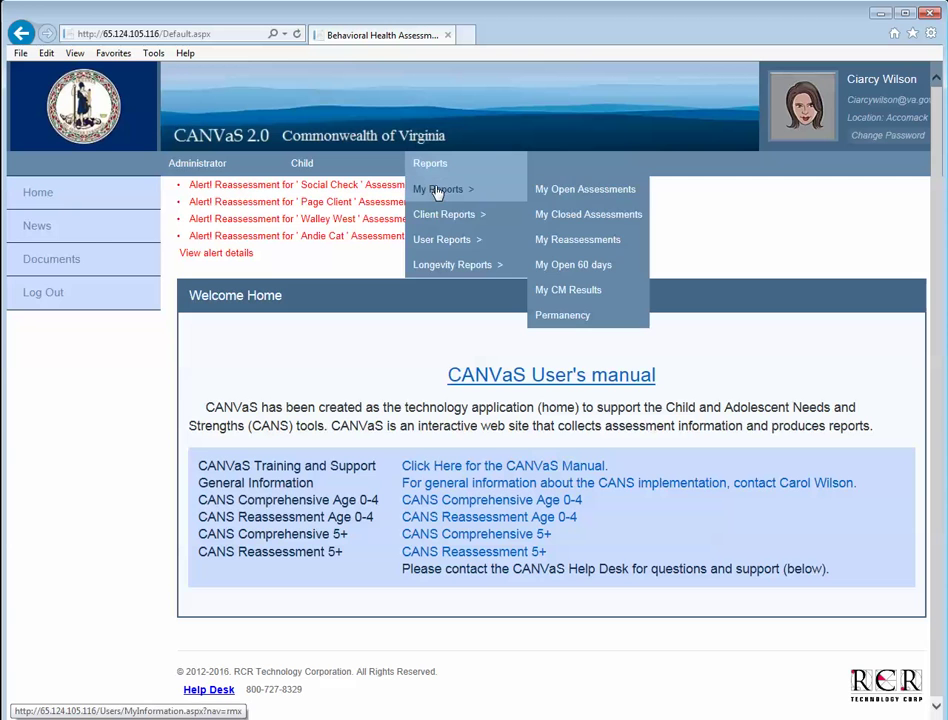
left_click(577, 327)
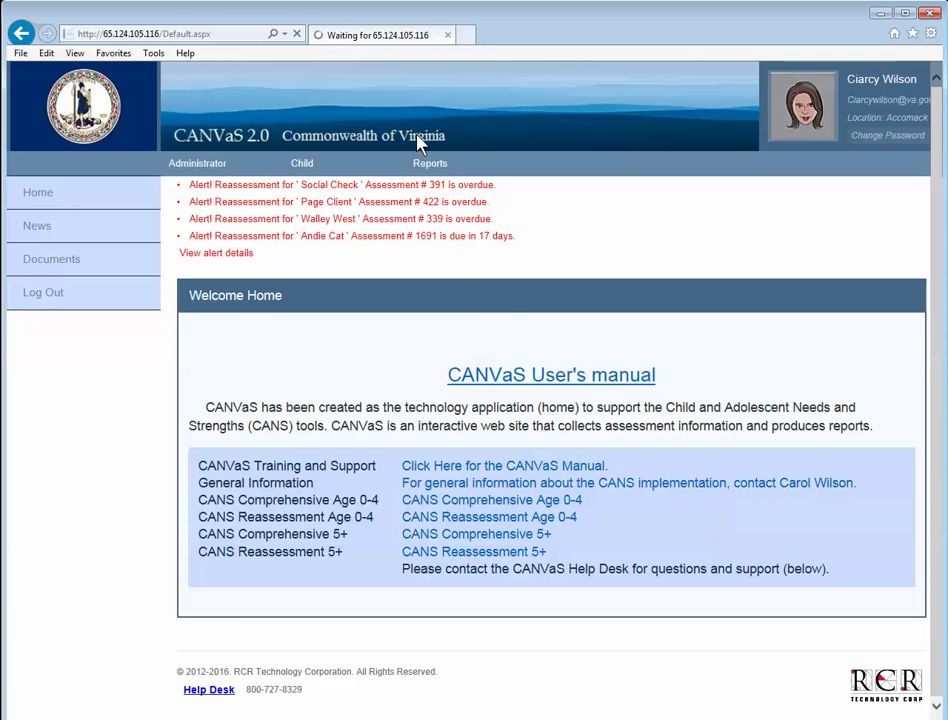
mouse_move(445, 189)
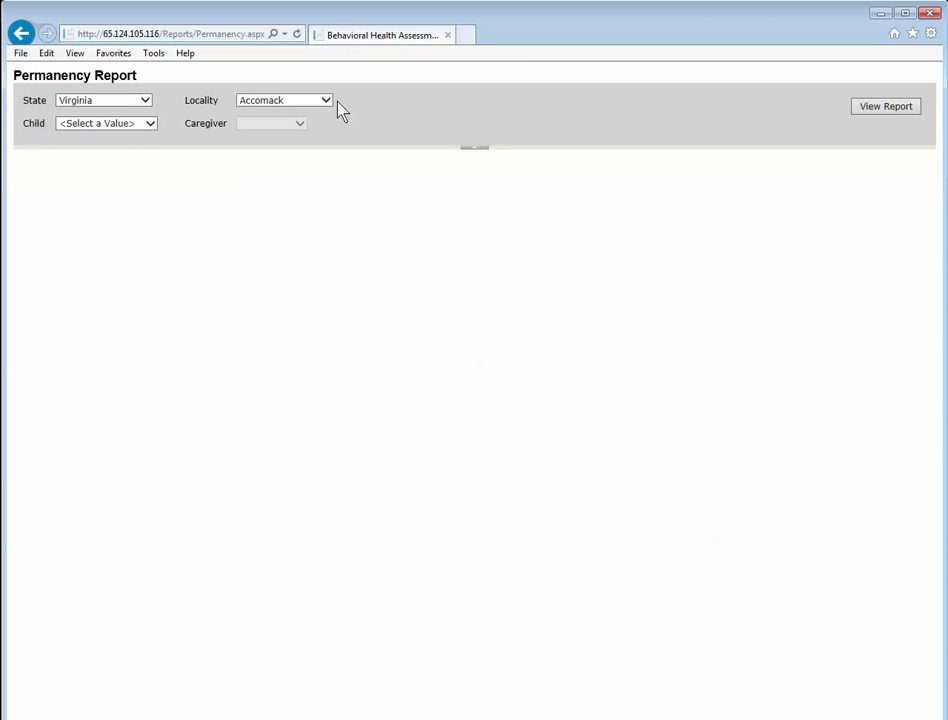
left_click(146, 124)
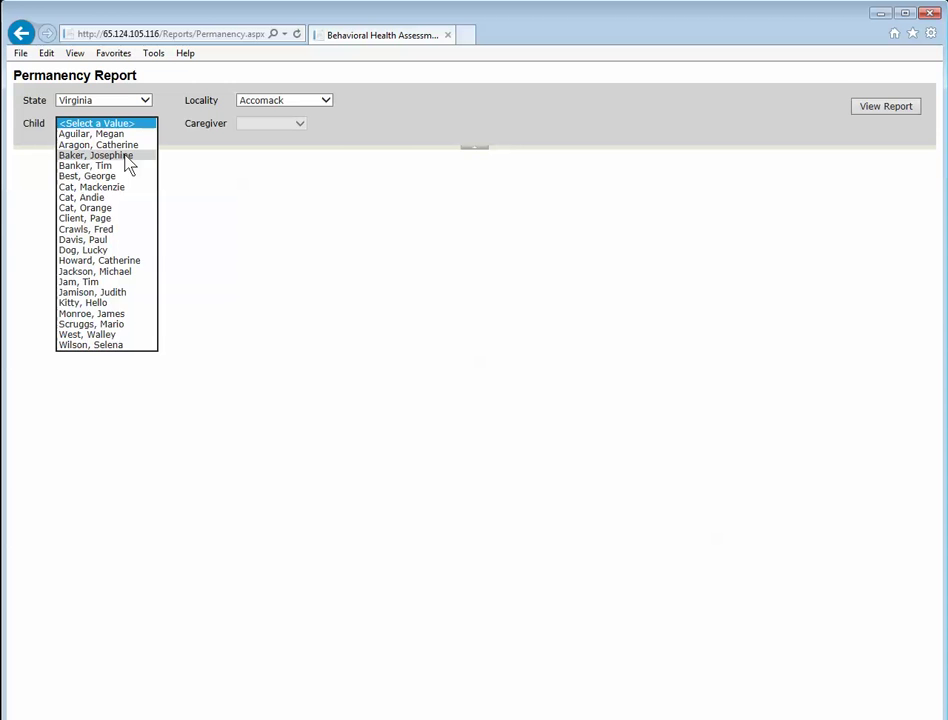
left_click(126, 157)
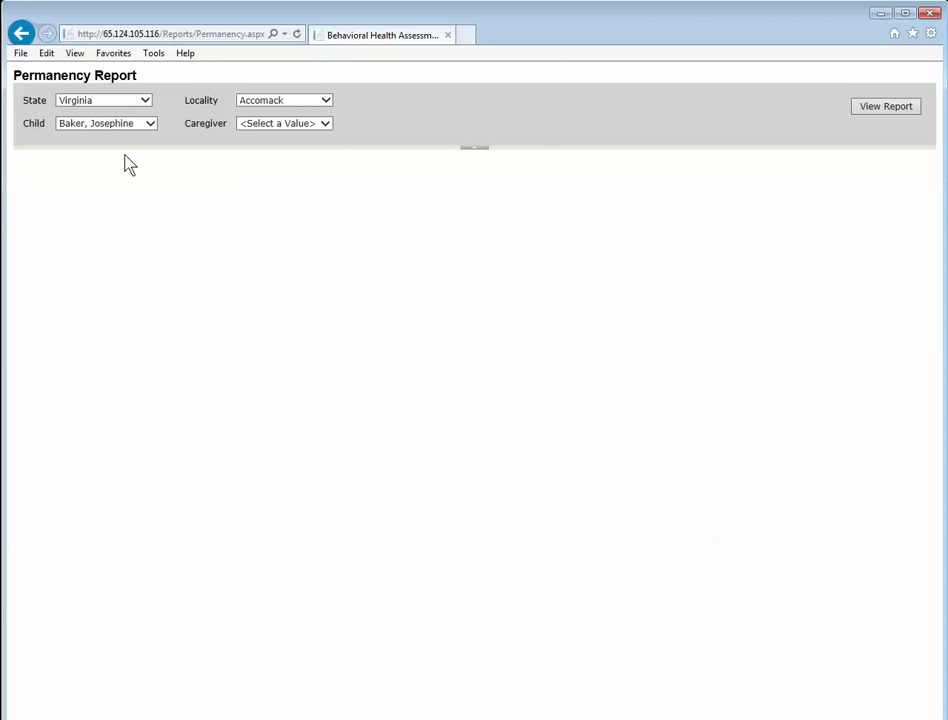
left_click(272, 124)
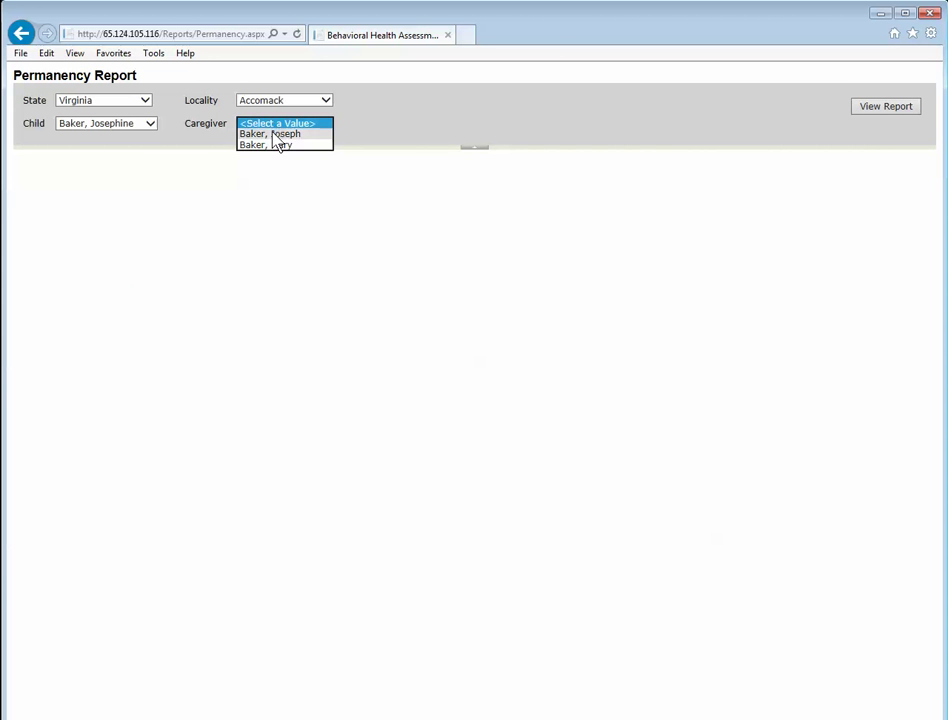
left_click(275, 146)
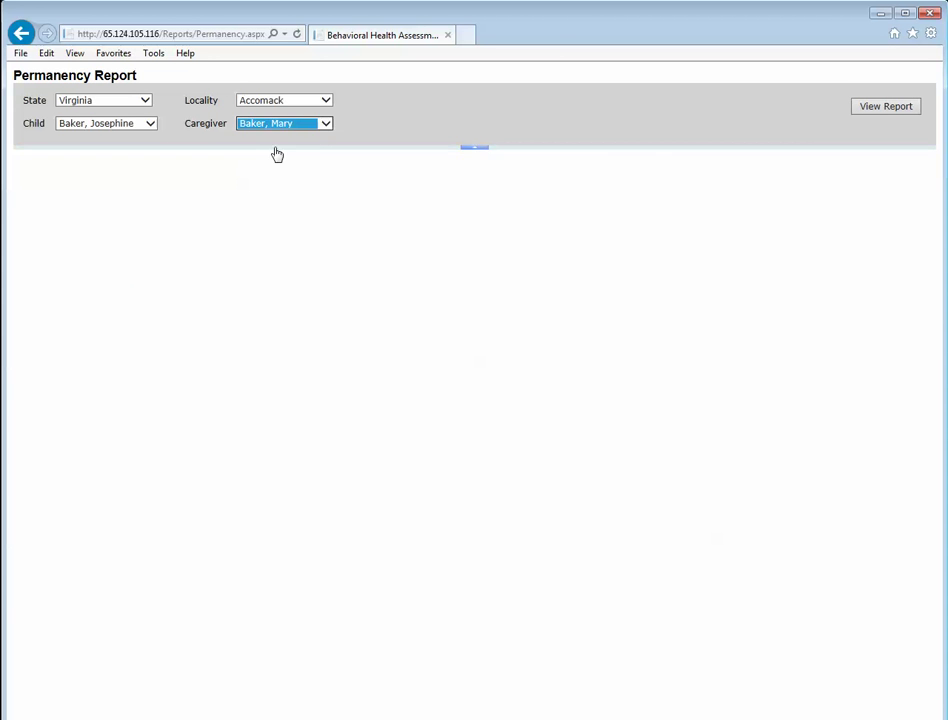
left_click(915, 110)
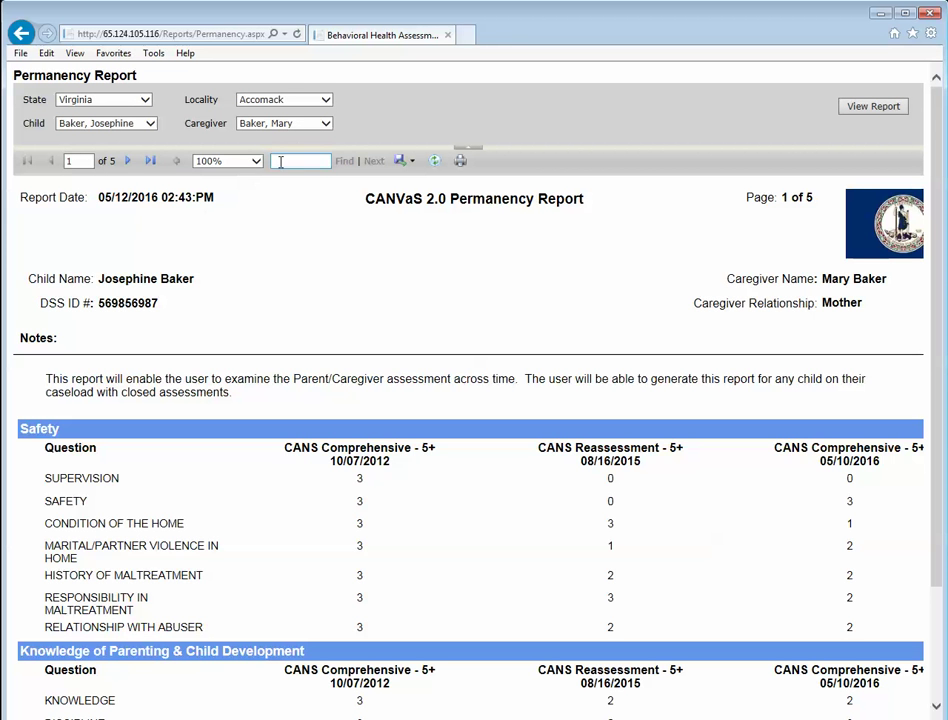
- Look through pages 1 to 3 of the Permanency Report, from the Safety ratings to Commitment to Permanency Plan Goal
scroll(463, 305, "down", 2)
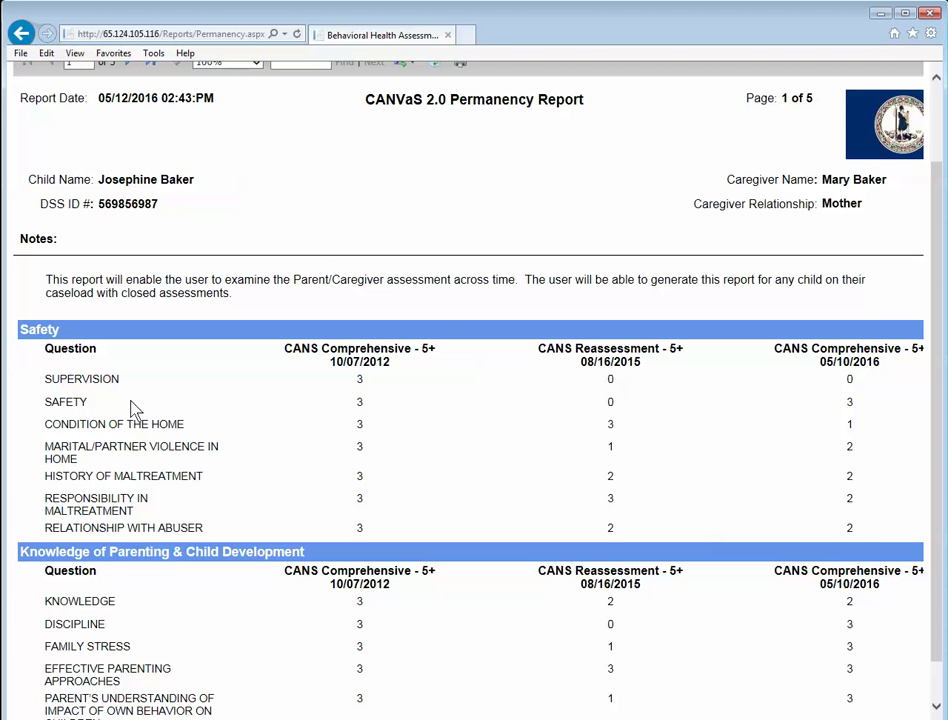
scroll(325, 412, "up", 2)
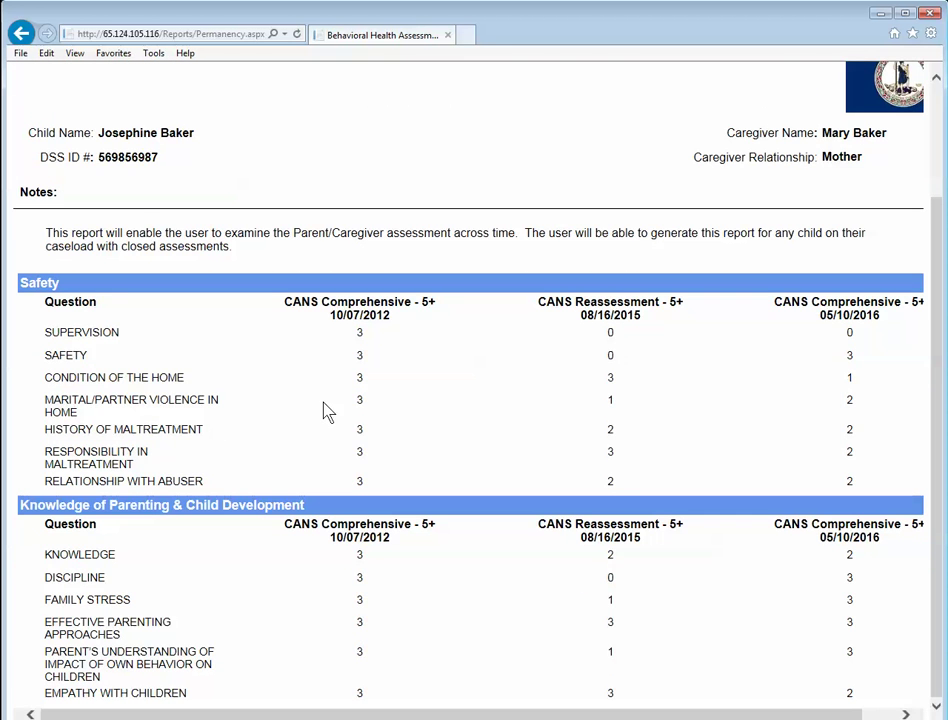
scroll(106, 89, "up", 2)
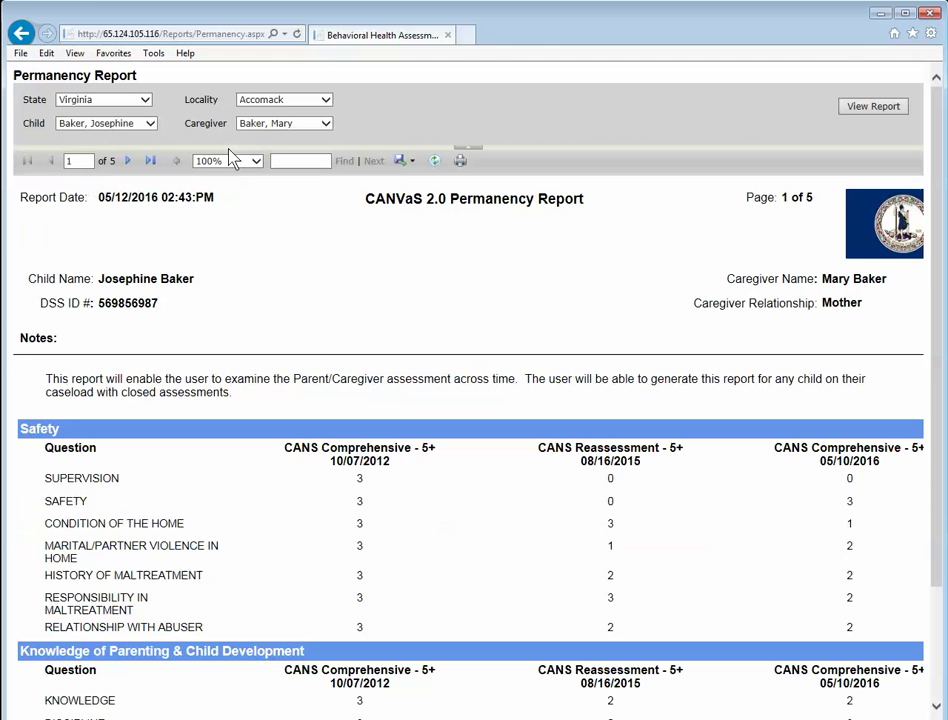
left_click(126, 160)
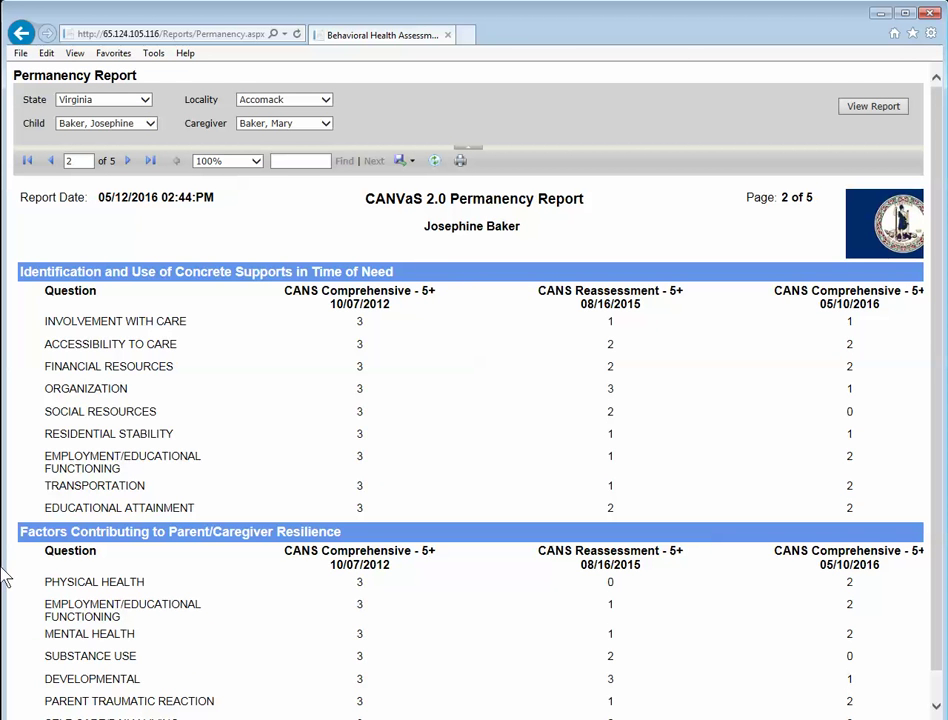
left_click(128, 160)
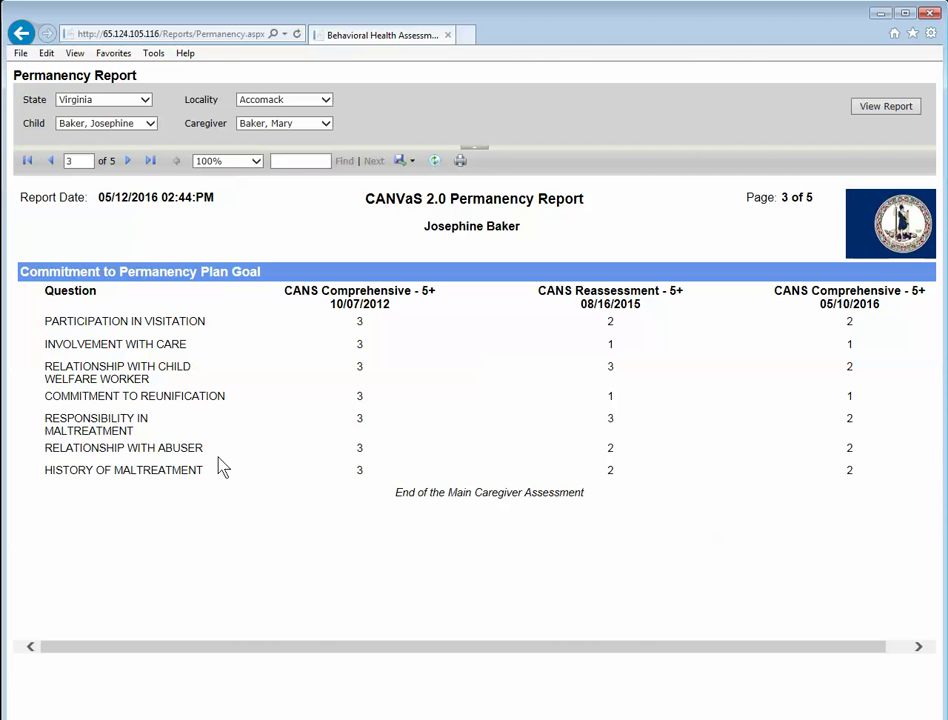
- Examine the resolved and continued-intervention issues on page 4, check the export format options, and leave the report for the home page
left_click(131, 163)
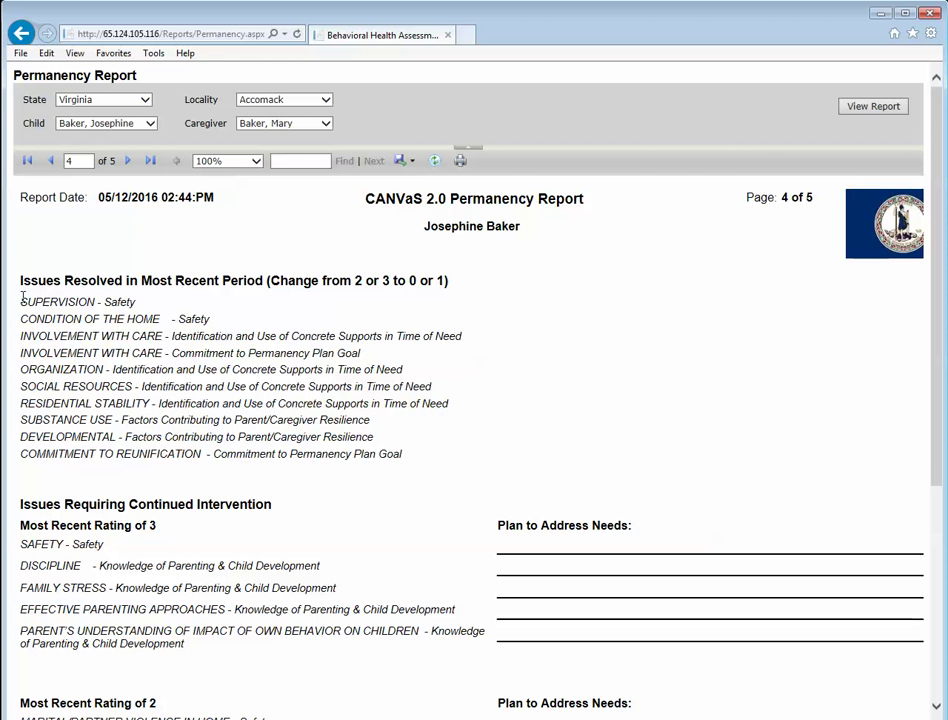
scroll(306, 457, "down", 1)
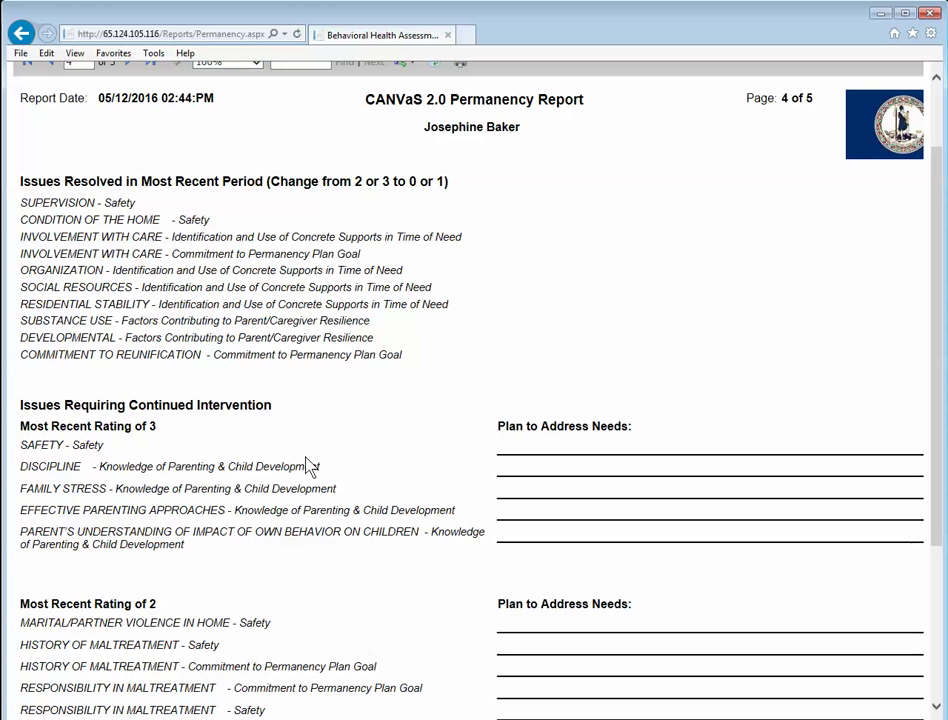
scroll(285, 360, "down", 2)
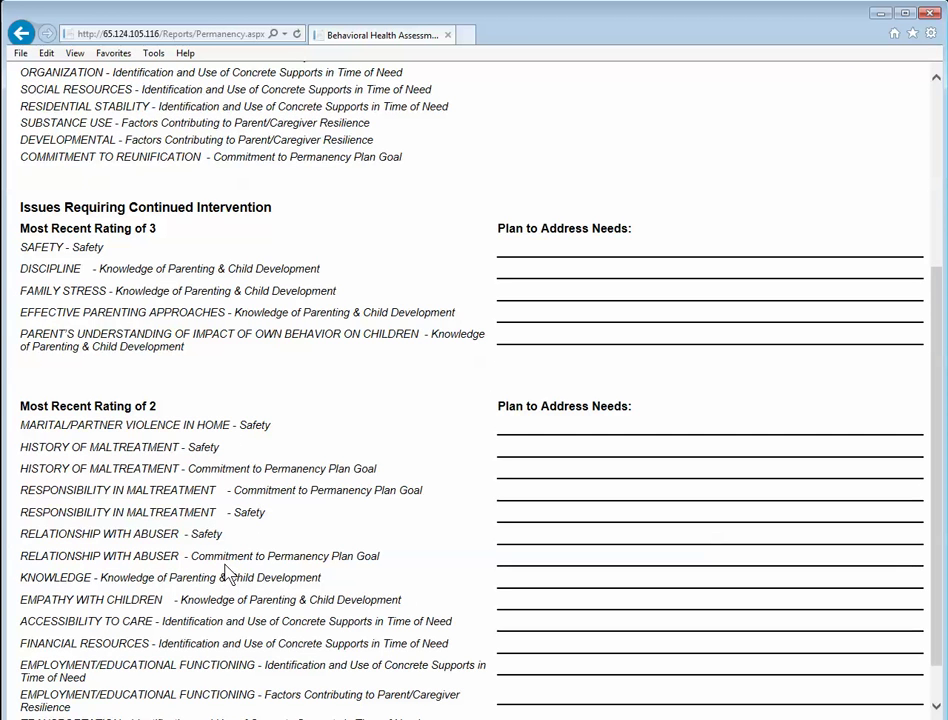
scroll(228, 573, "down", 1)
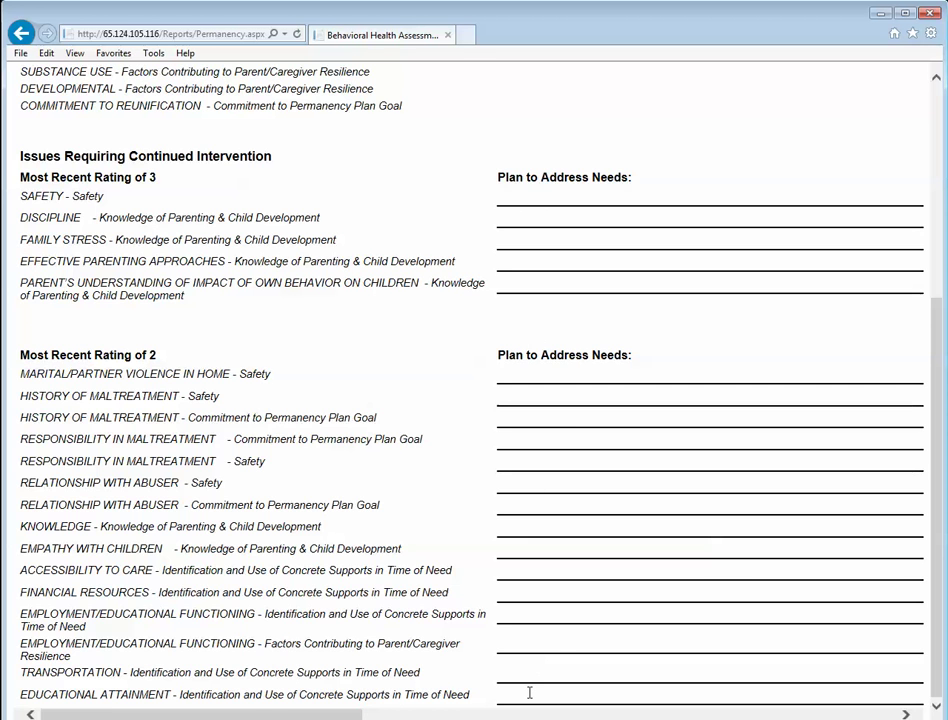
scroll(530, 692, "up", 7)
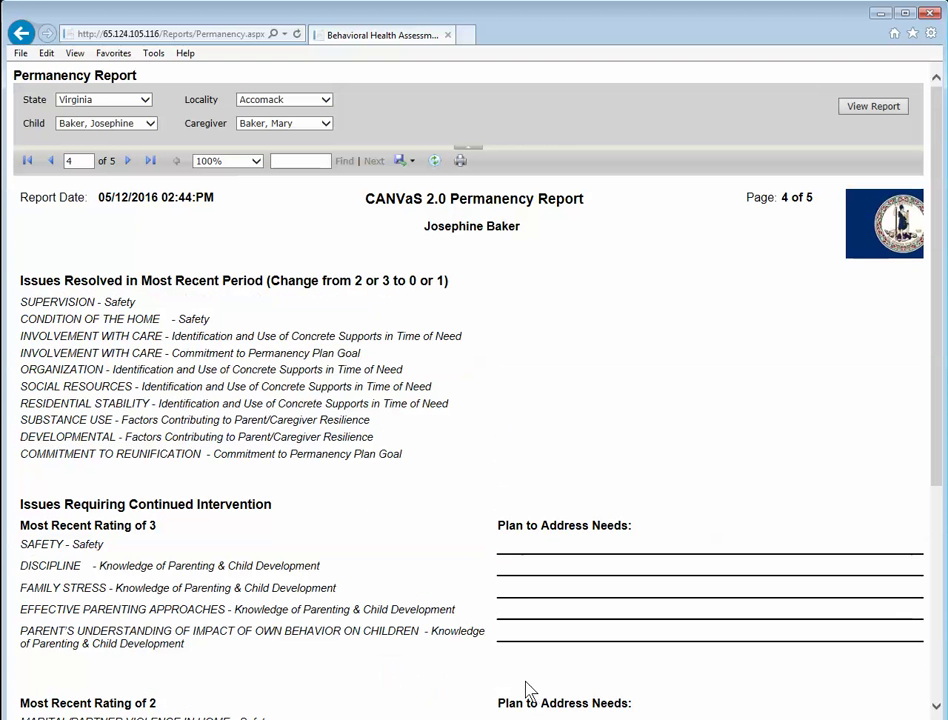
left_click(409, 164)
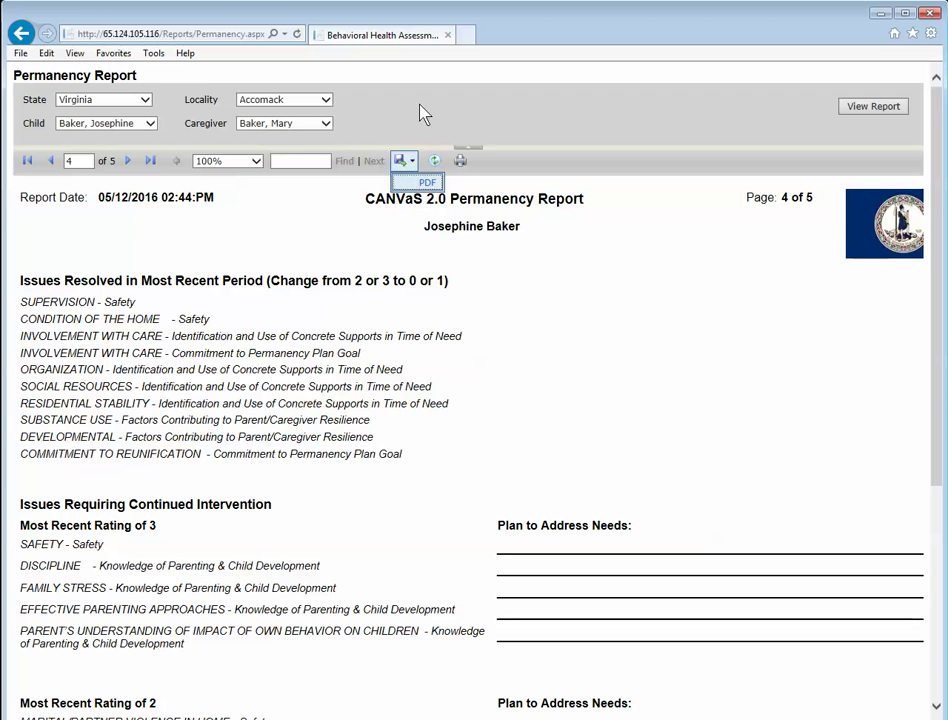
scroll(368, 341, "down", 3)
scroll(368, 341, "down", 1)
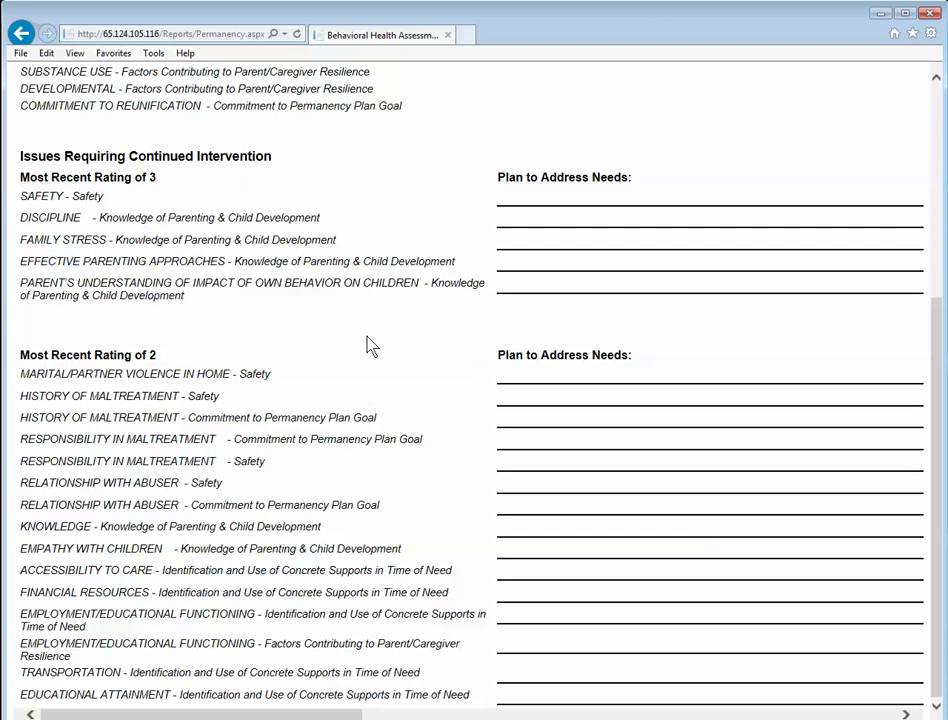
scroll(368, 345, "up", 7)
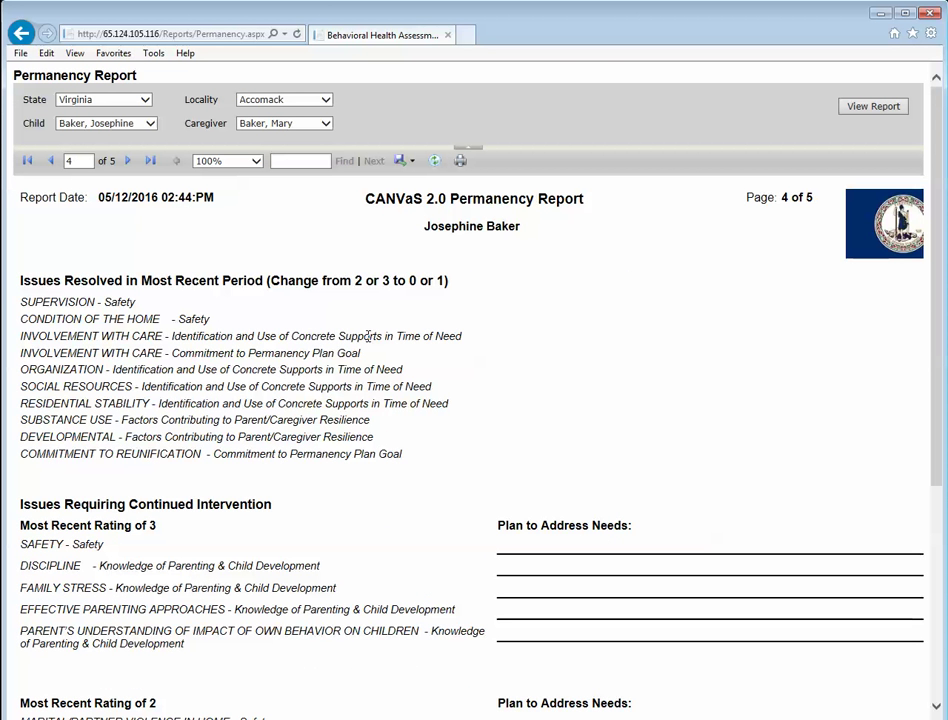
left_click(26, 37)
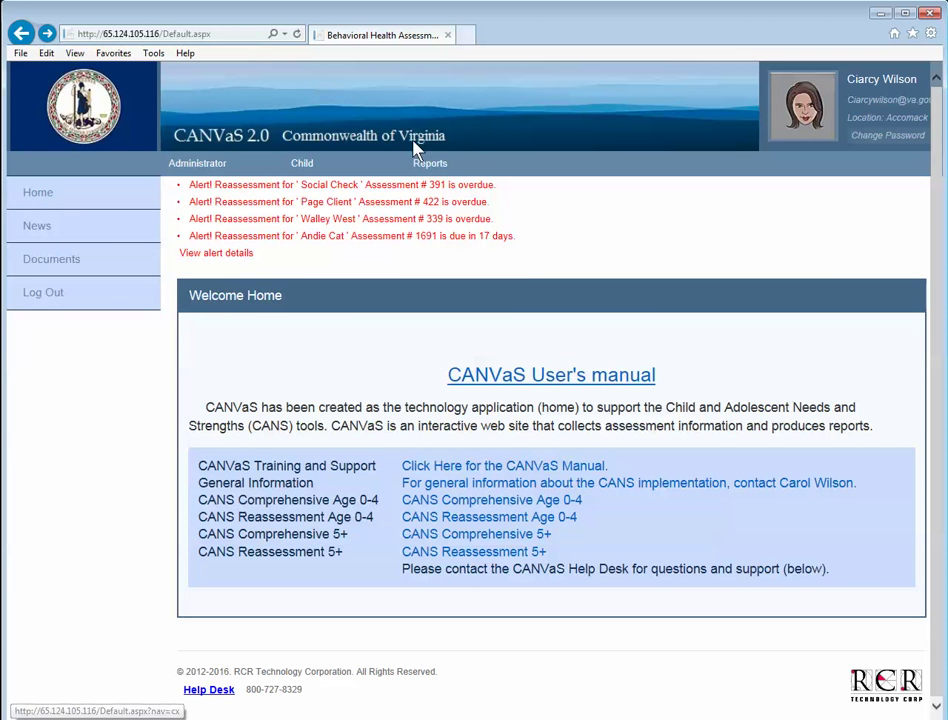
- Reopen the Permanency Report from the home page, view the list of selectable children, and leave without choosing one
left_click(597, 375)
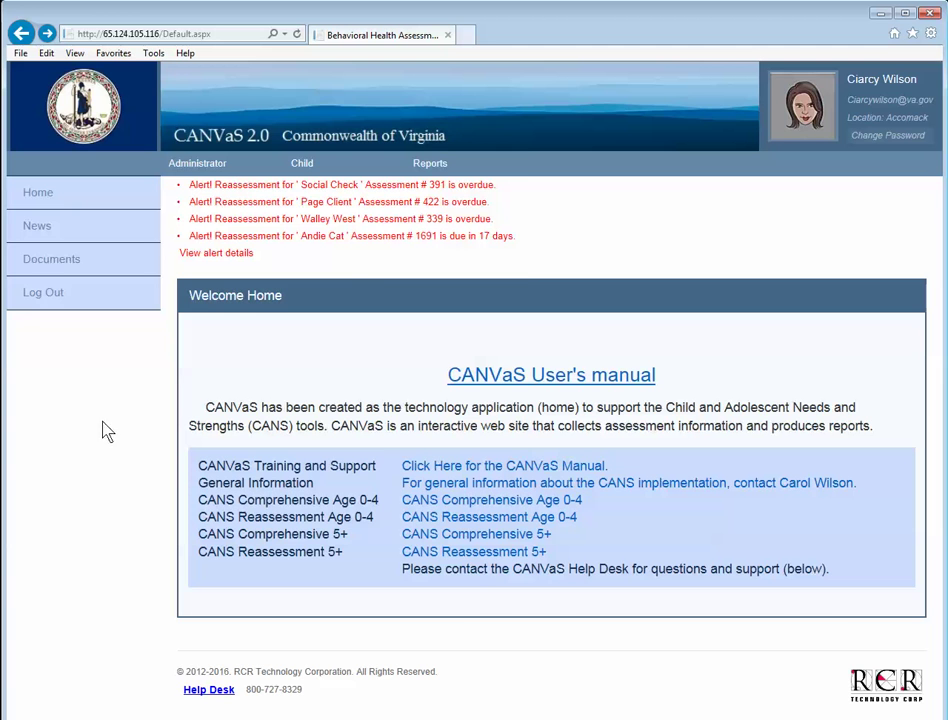
mouse_move(415, 165)
mouse_move(416, 193)
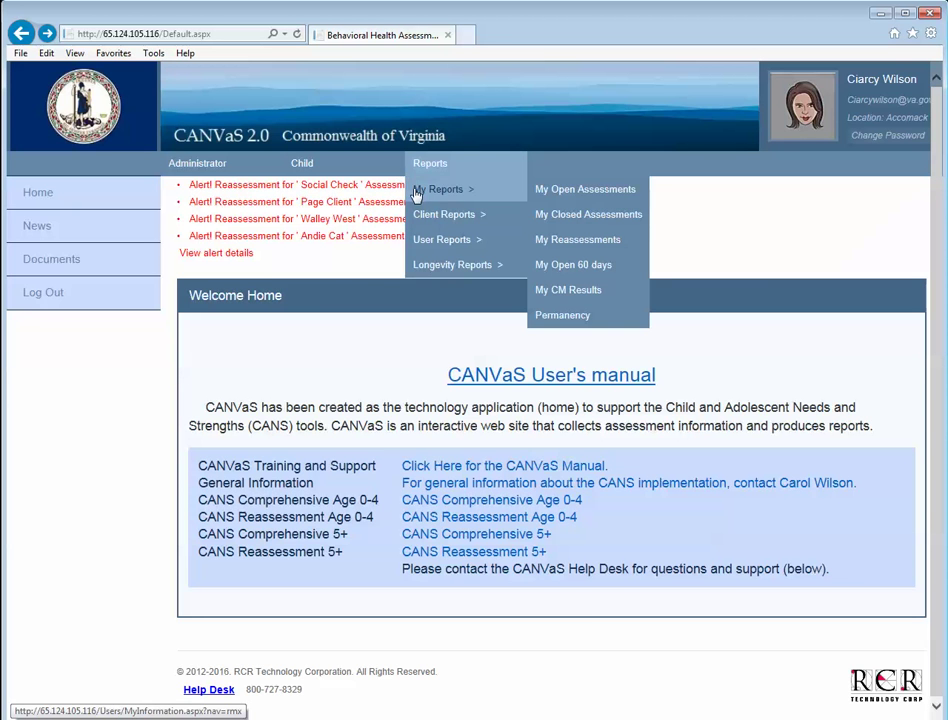
left_click(585, 316)
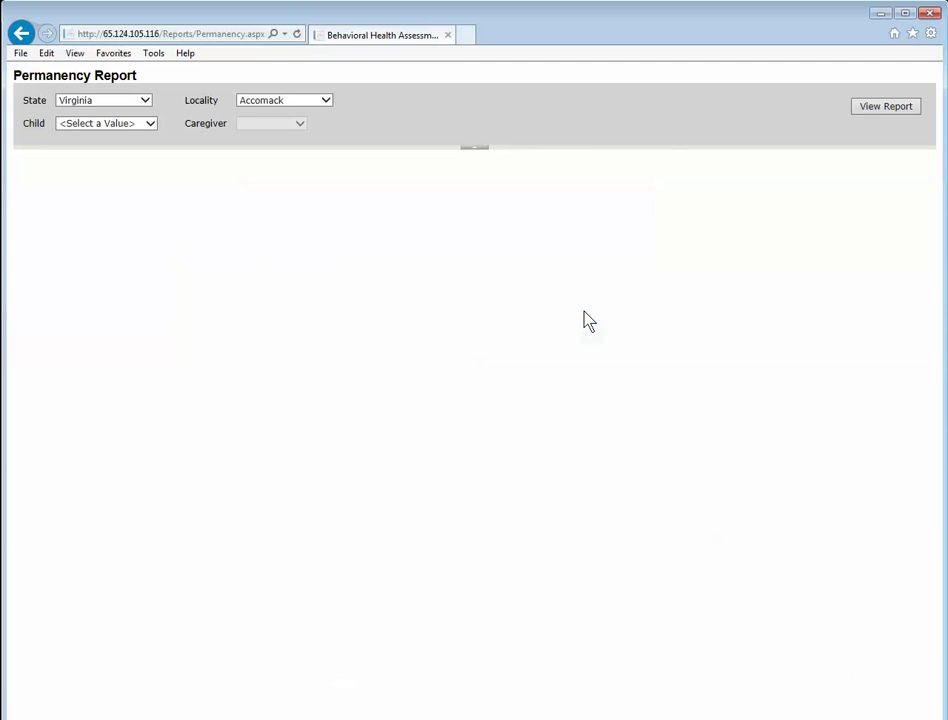
left_click(151, 125)
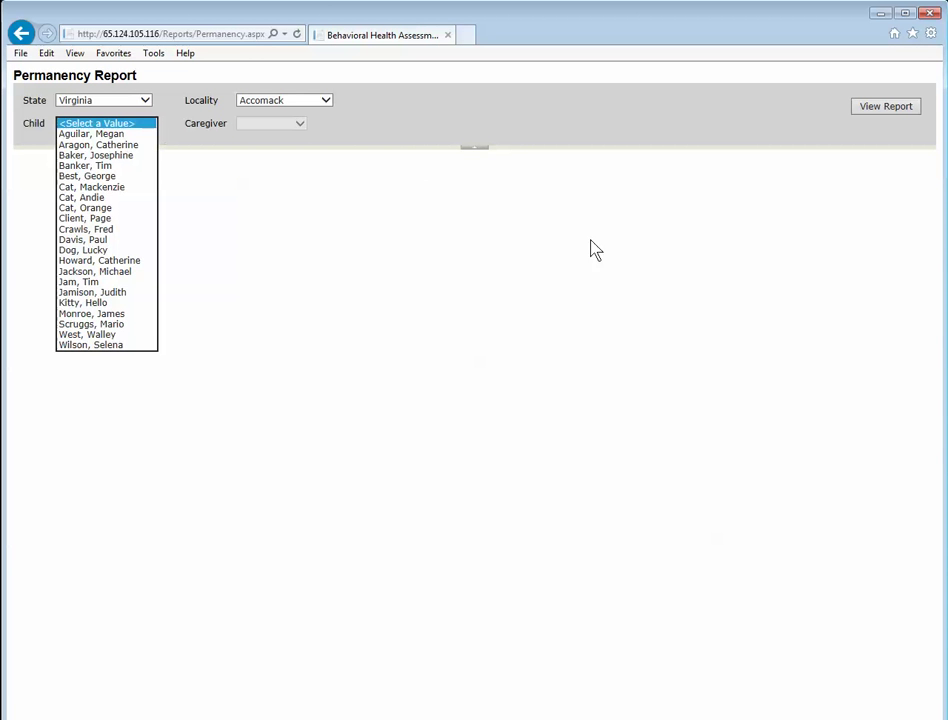
left_click(21, 40)
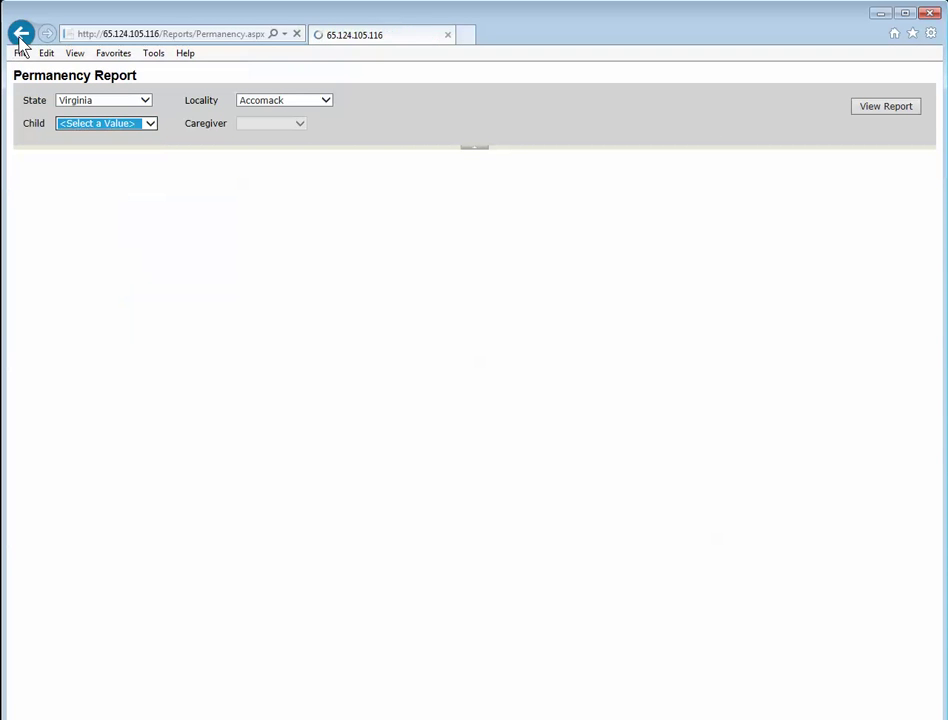